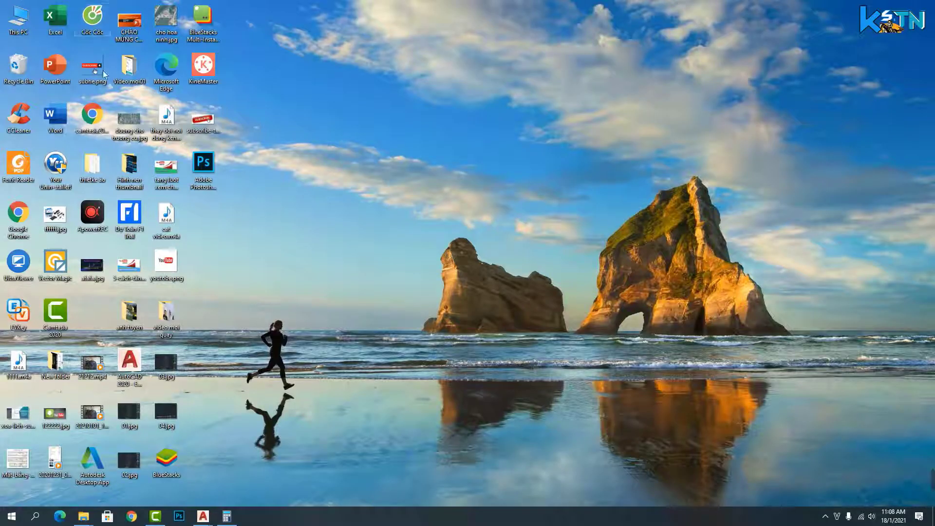
Step: Open the Cốc Cốc browser, search for "doc bao" and open the docbao.vn result
double_click(99, 22)
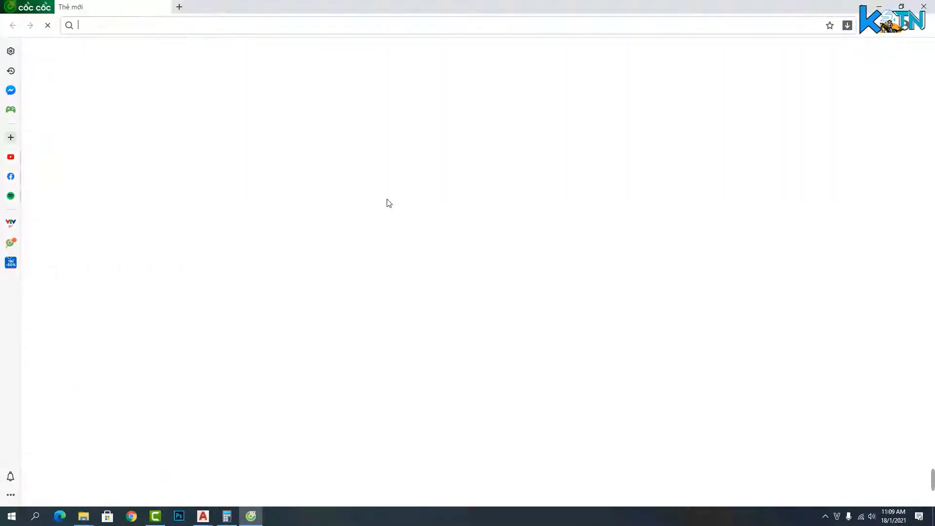
text(doc)
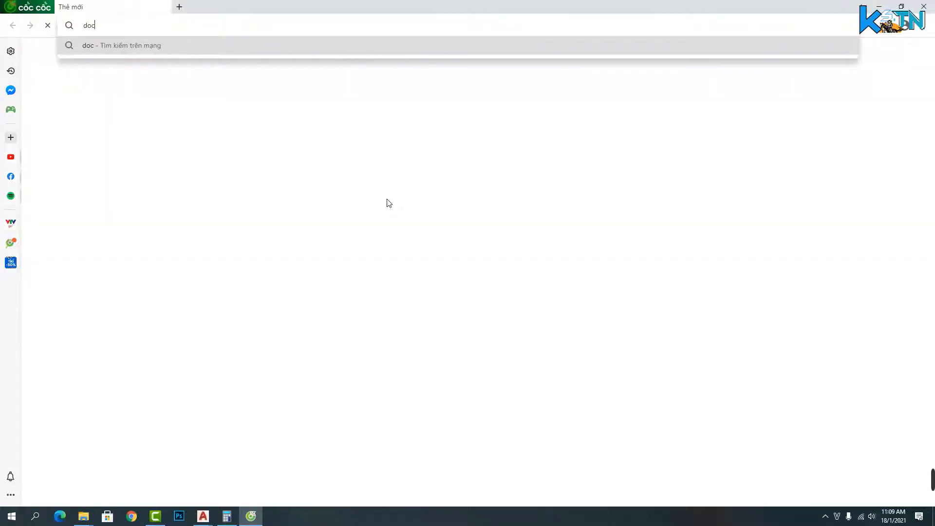
text( bao)
key(Return)
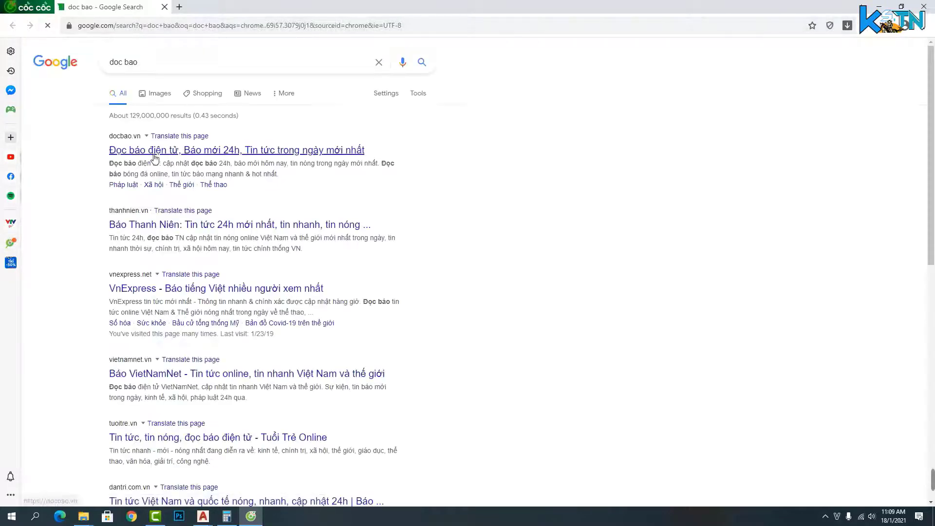
click(186, 154)
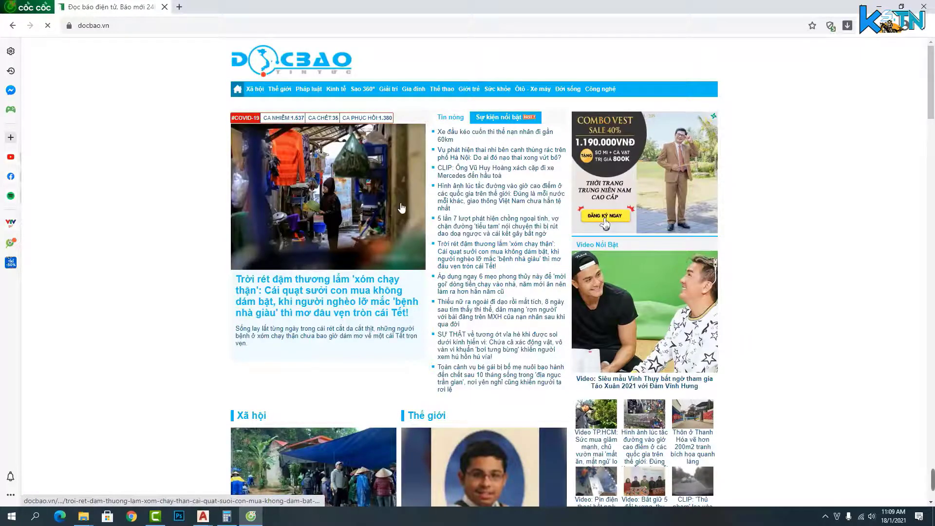
Step: Browse down the docbao.vn homepage to the Thể thao and Đời sống sections
scroll(407, 237, down, 5)
scroll(410, 238, down, 6)
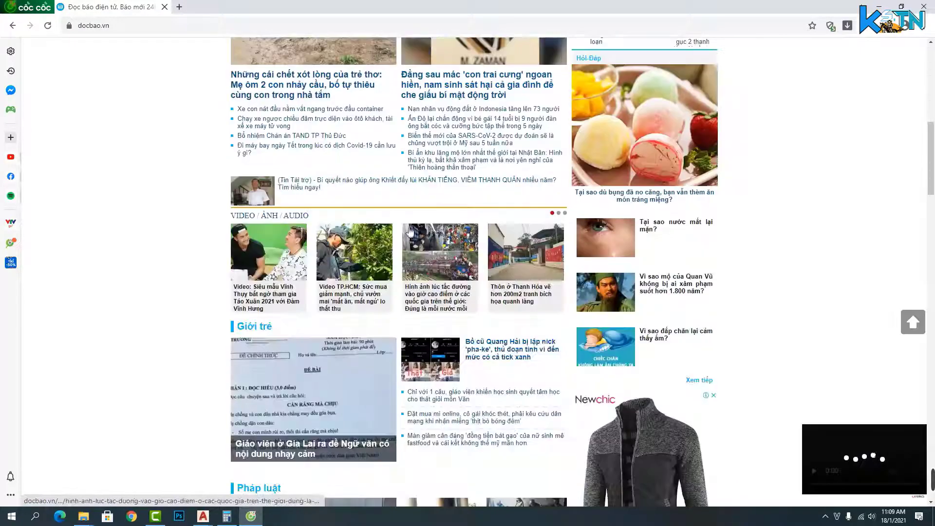
scroll(410, 238, down, 6)
scroll(409, 230, down, 2)
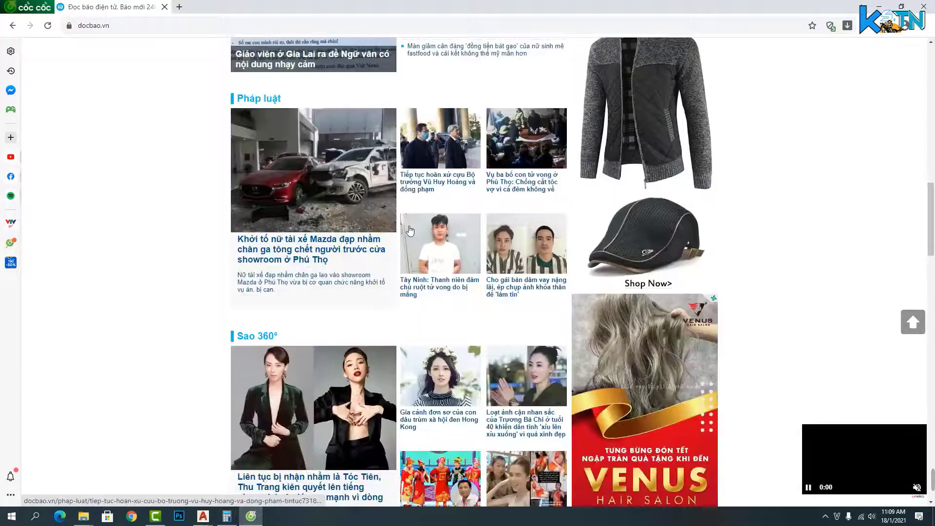
scroll(409, 230, down, 8)
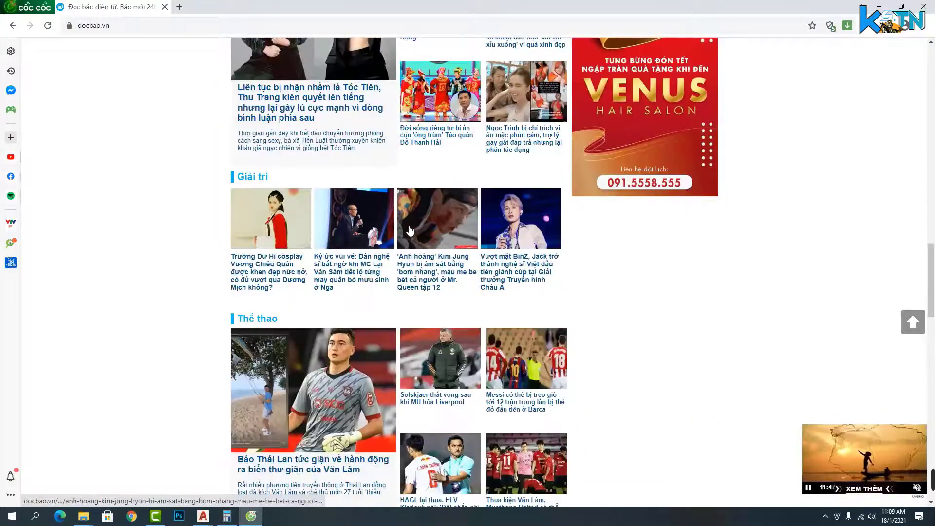
scroll(410, 230, down, 3)
scroll(409, 230, down, 1)
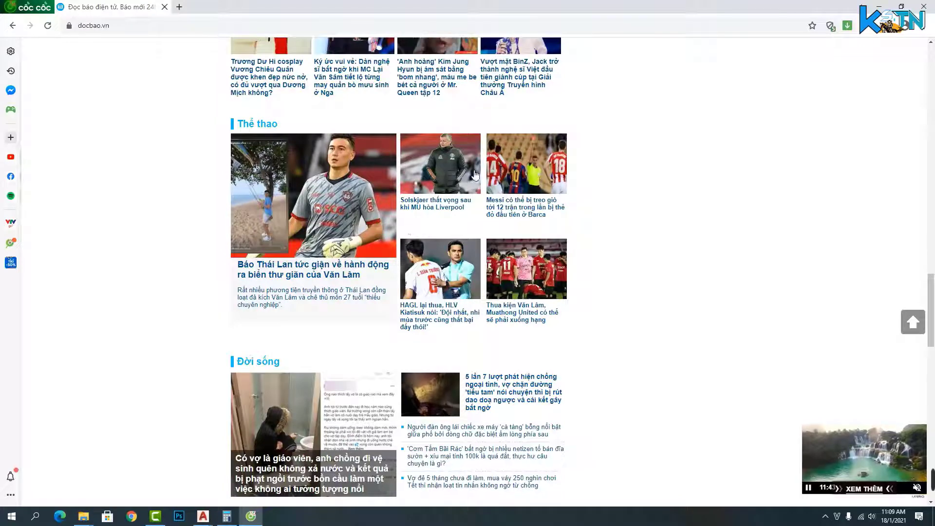
scroll(343, 185, down, 1)
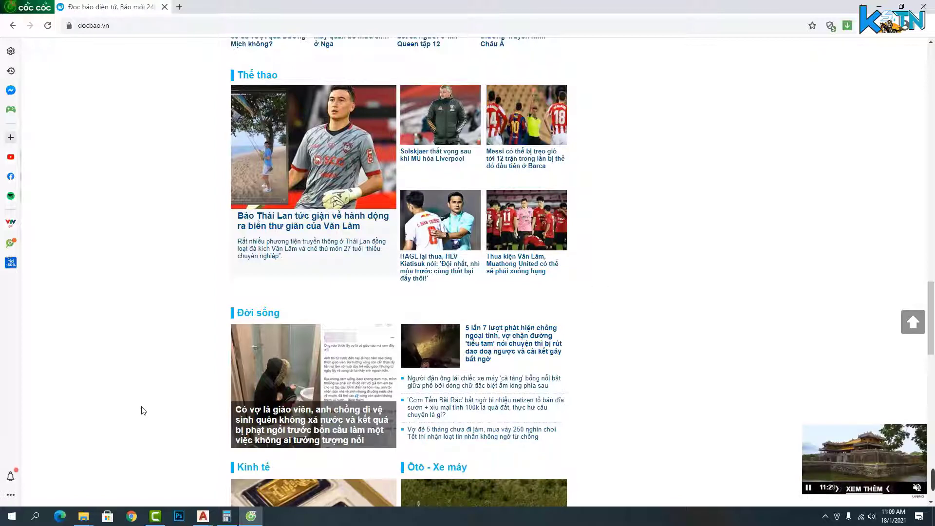
Step: Turn on the Windows On-Screen Keyboard in the keyboard accessibility settings and return to the docbao.vn page
click(11, 515)
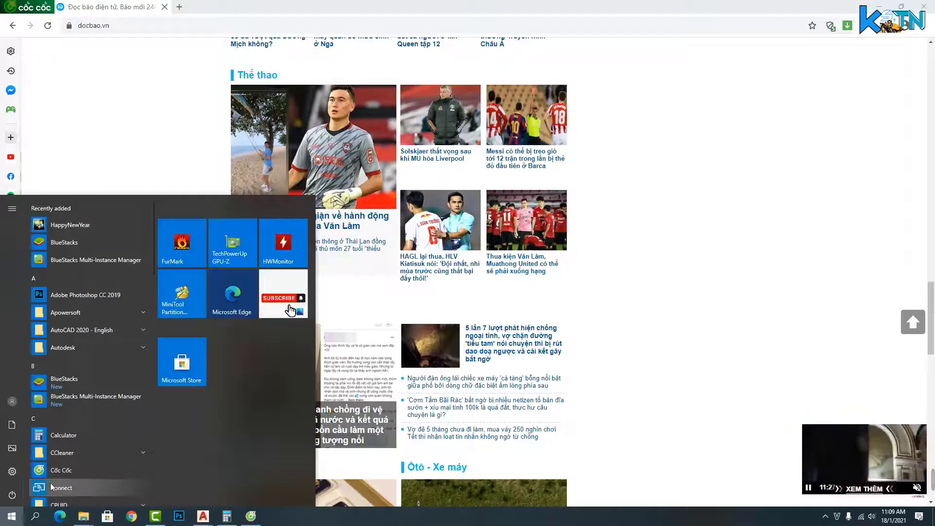
click(35, 516)
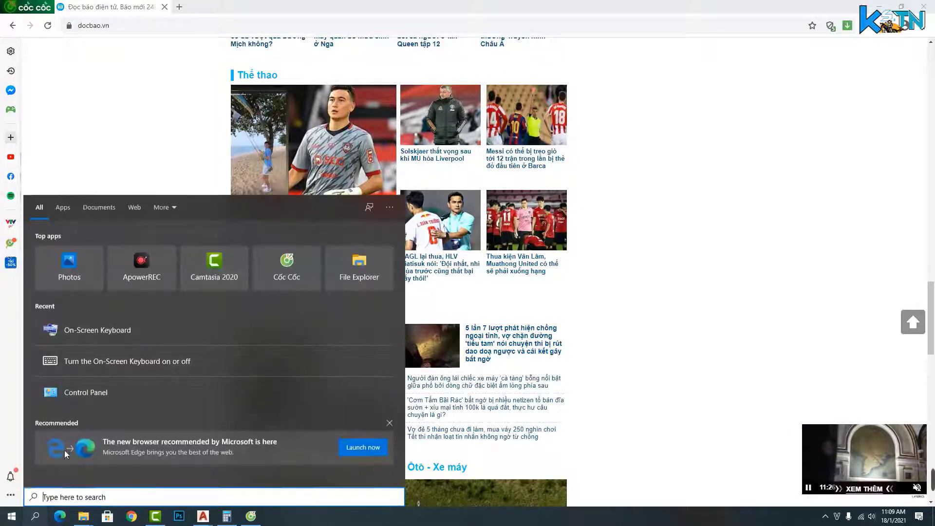
click(177, 362)
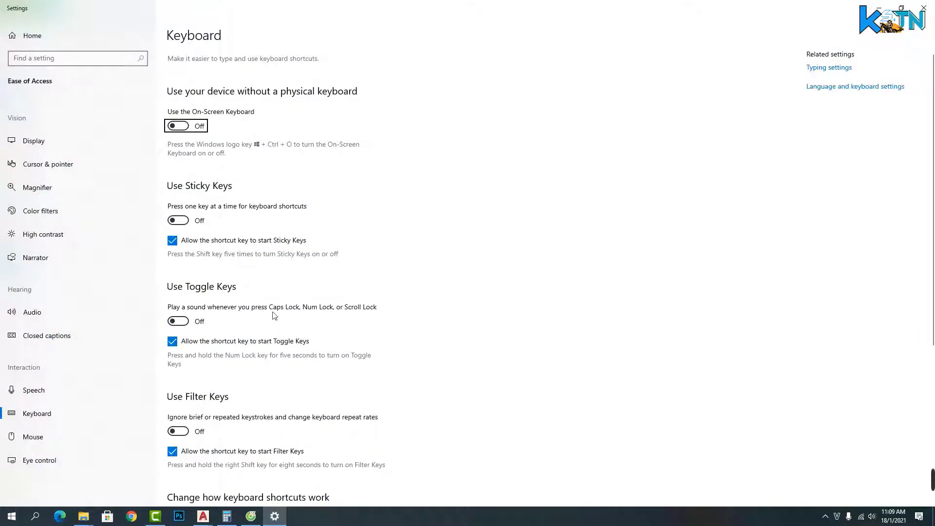
click(187, 127)
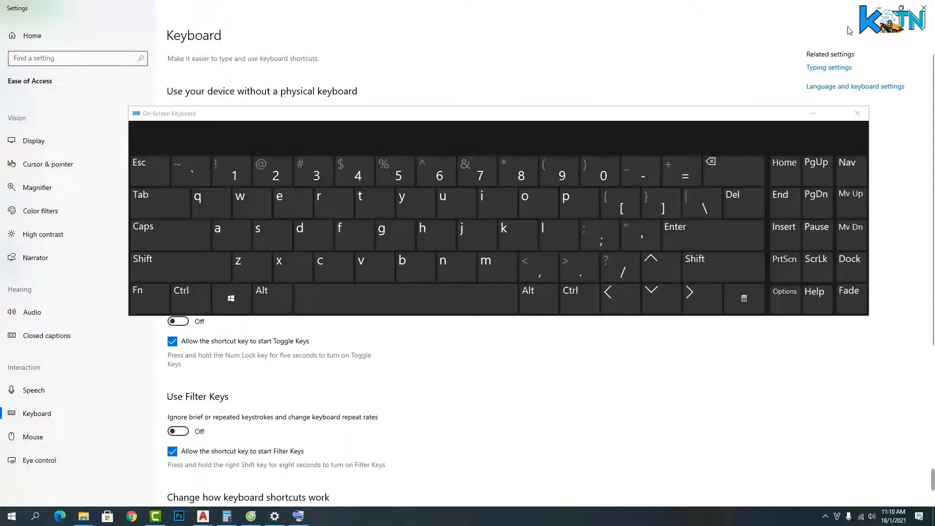
click(877, 8)
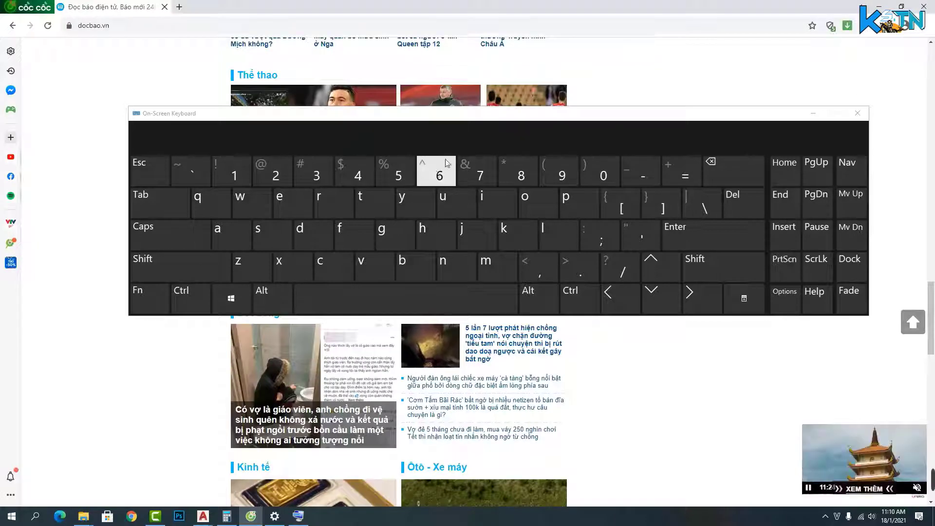
Step: Move the On-Screen Keyboard below the upper Thể thao photos and close the floating video ad on the page
drag(437, 233, 455, 257)
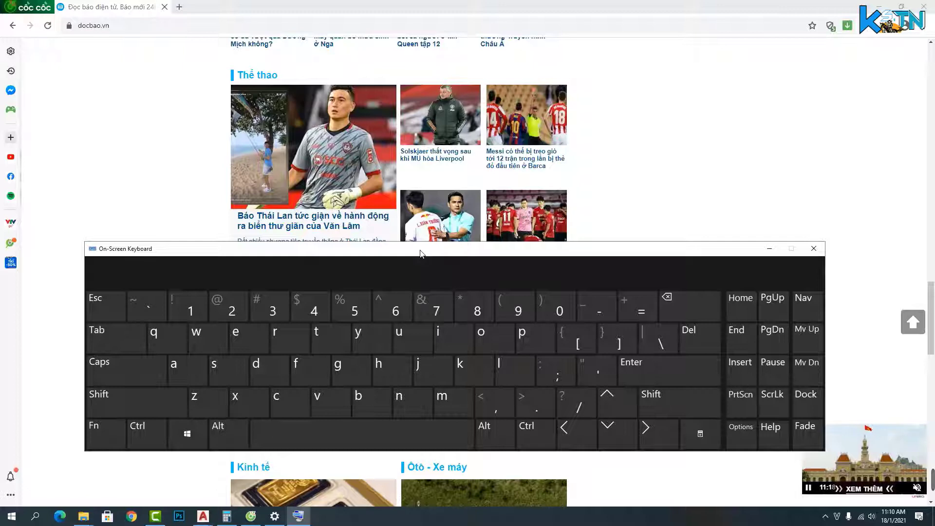
drag(421, 253, 433, 246)
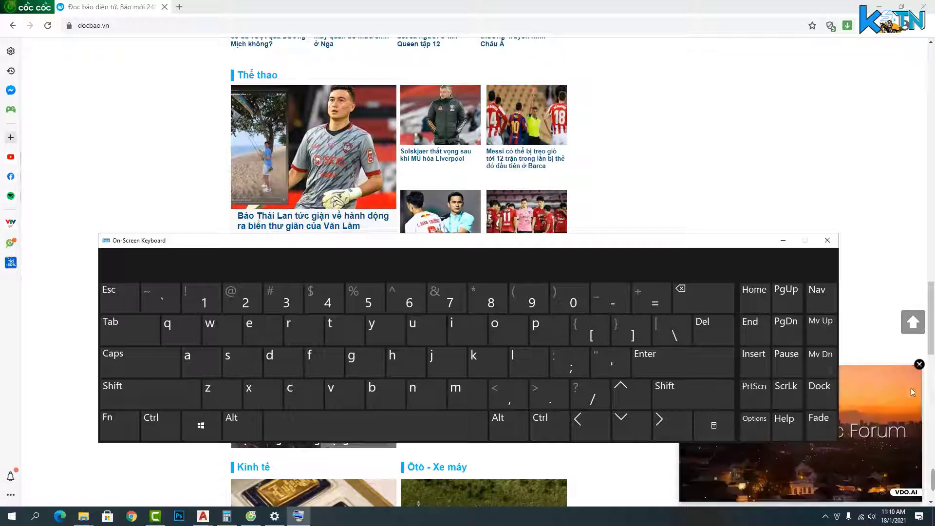
click(920, 365)
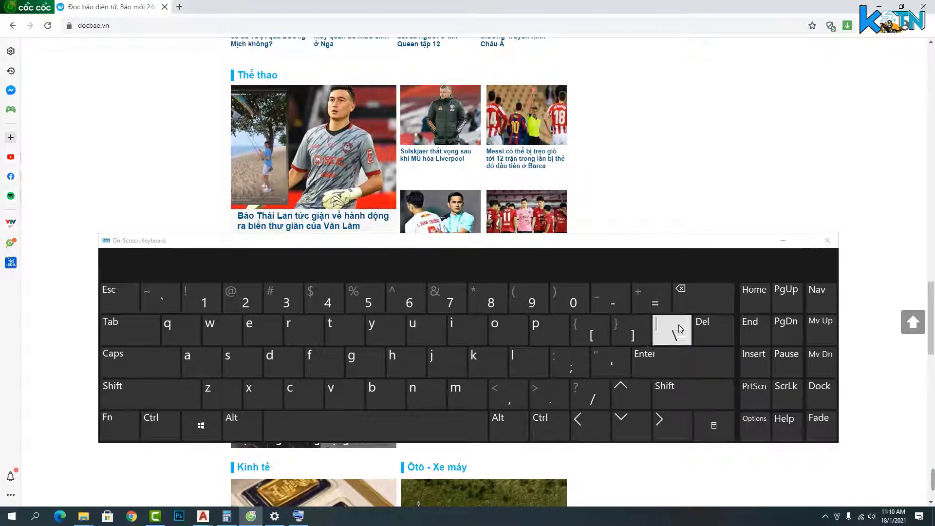
Step: Switch to Photoshop and paste the captured screenshot into a new 1920 x 1080 pixel document at 72 pixels/inch
click(782, 241)
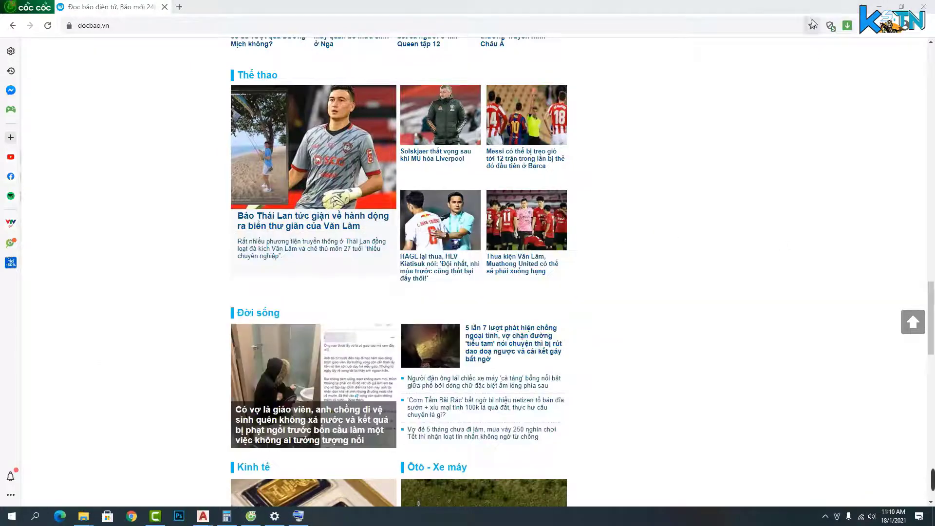
click(880, 7)
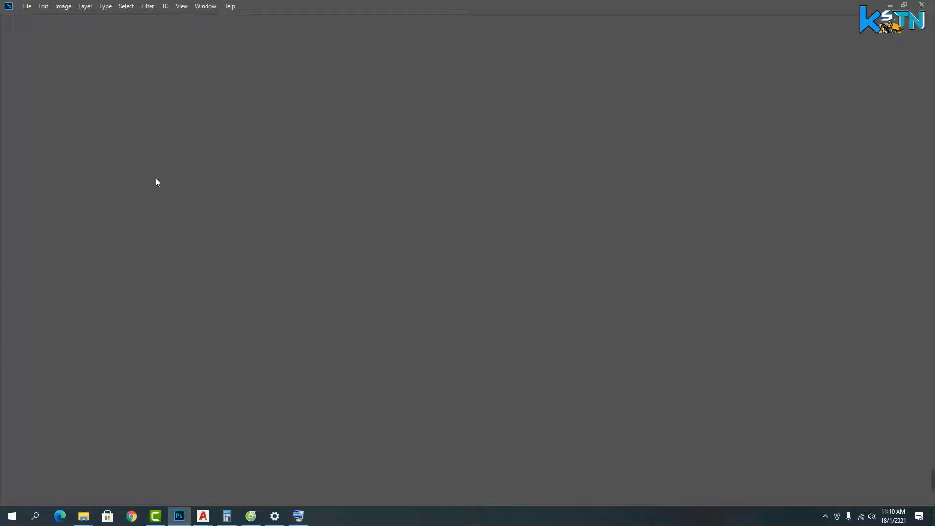
click(28, 8)
click(40, 26)
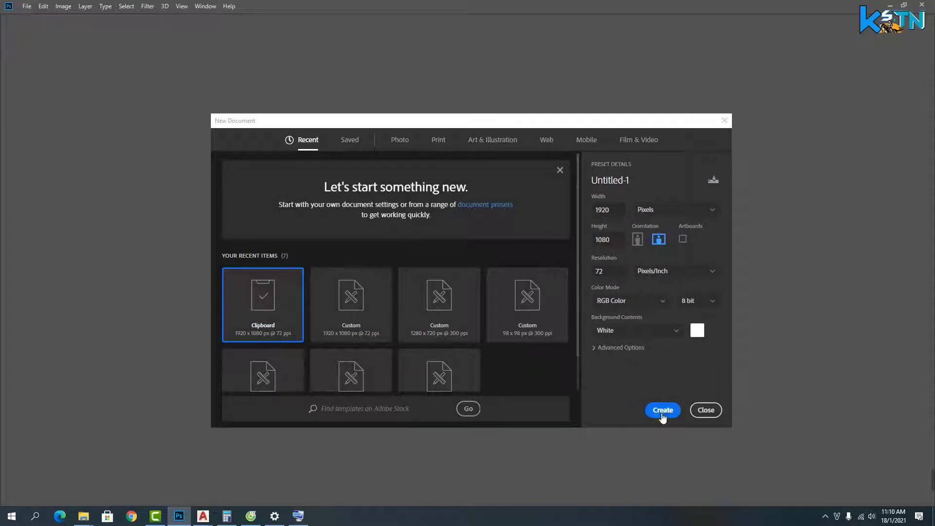
click(662, 411)
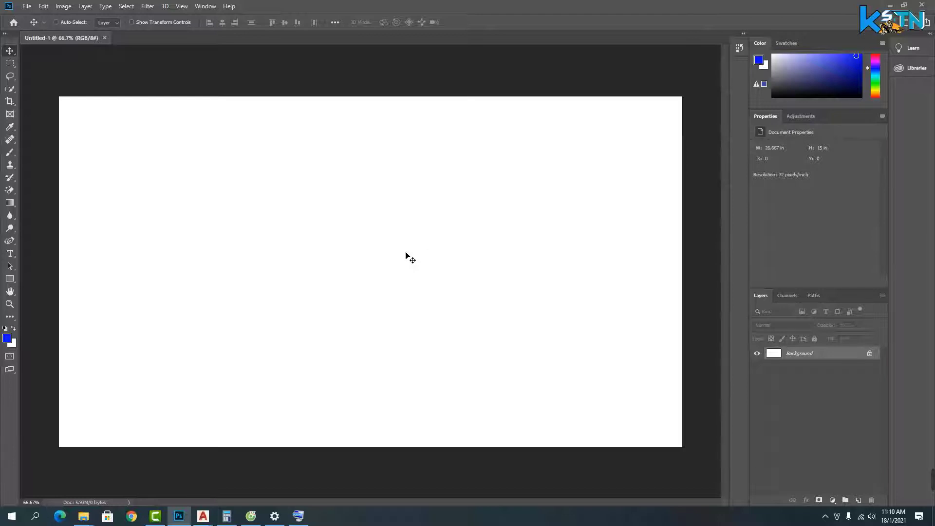
key(ctrl+v)
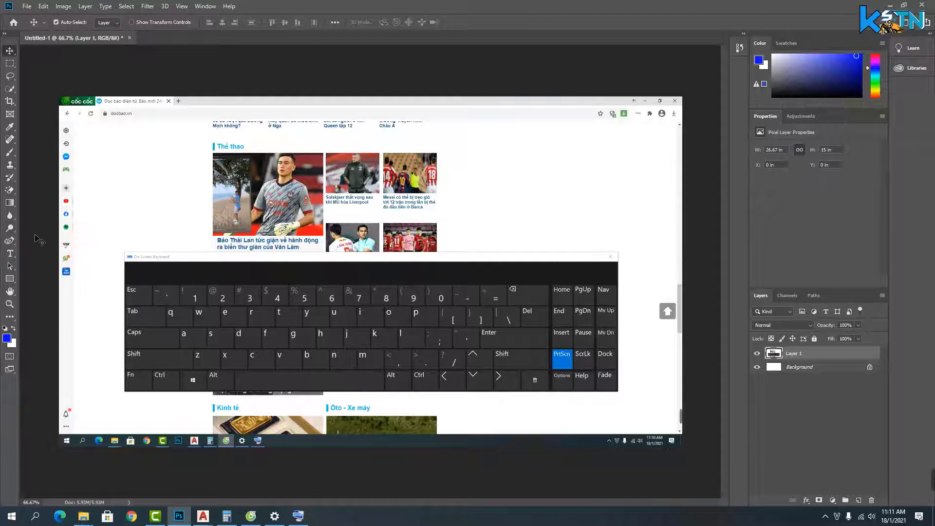
Step: Crop the pasted screenshot to the Thể thao photos and headlines above the on-screen keyboard
click(9, 101)
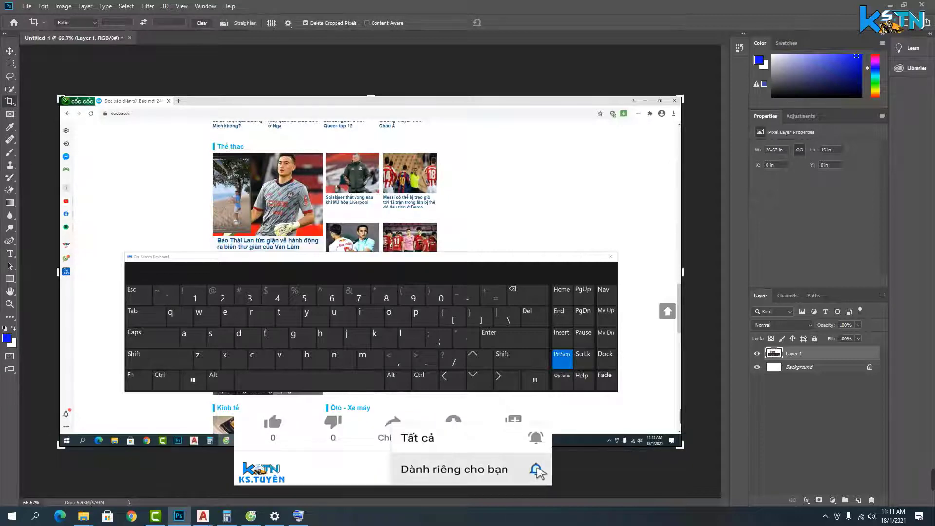
drag(59, 99, 138, 129)
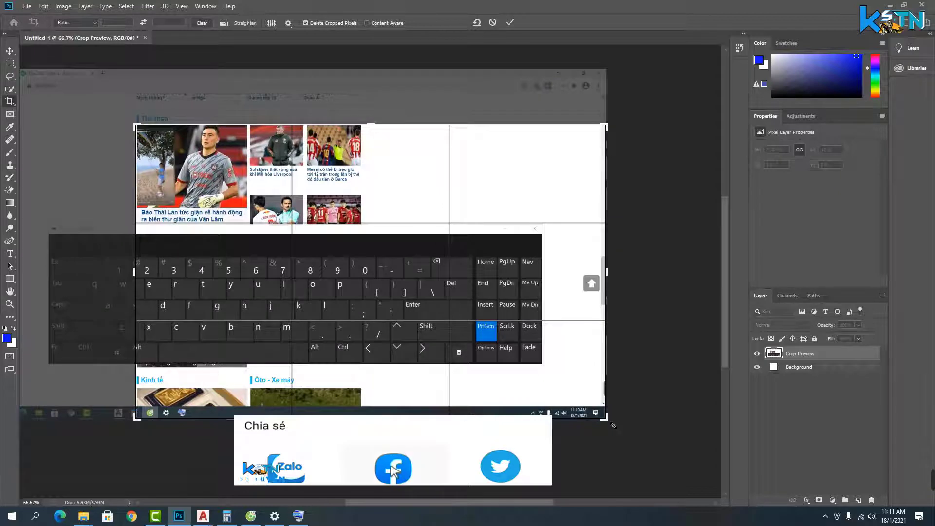
drag(603, 417, 493, 327)
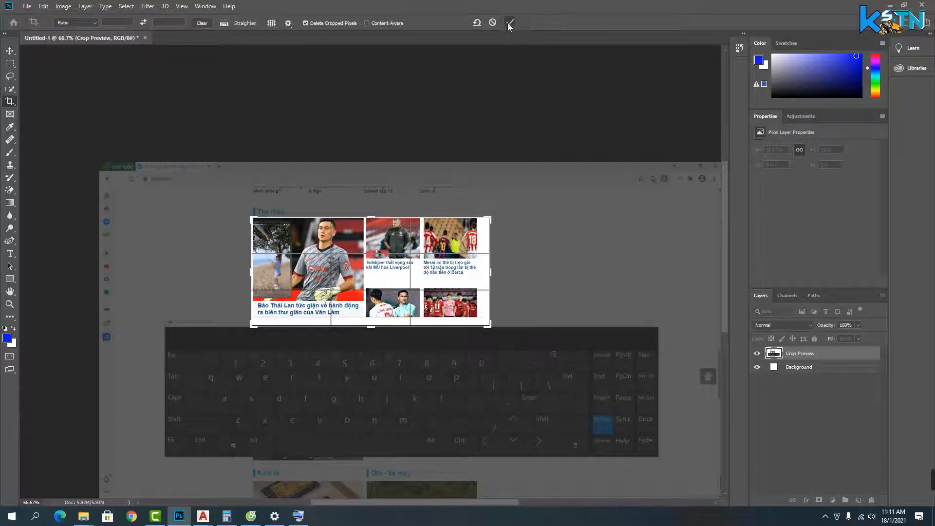
click(509, 23)
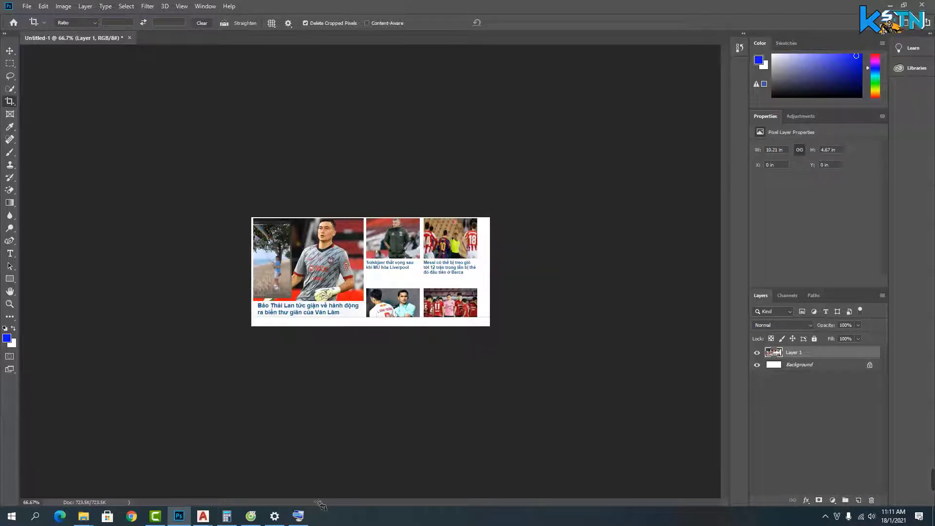
Step: Show the On-Screen Keyboard again higher on the screen, use its PrtScn key, and minimize it
mouse_move(298, 524)
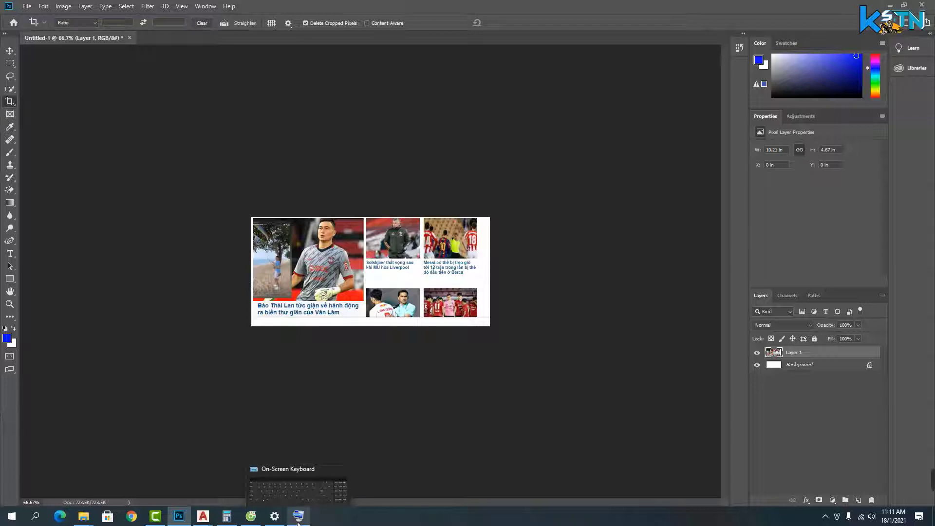
click(299, 523)
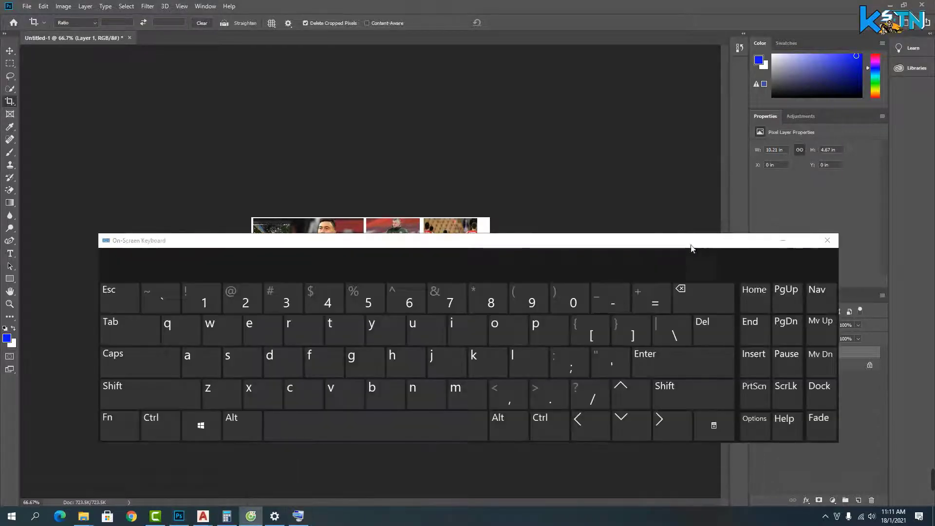
drag(554, 234, 511, 132)
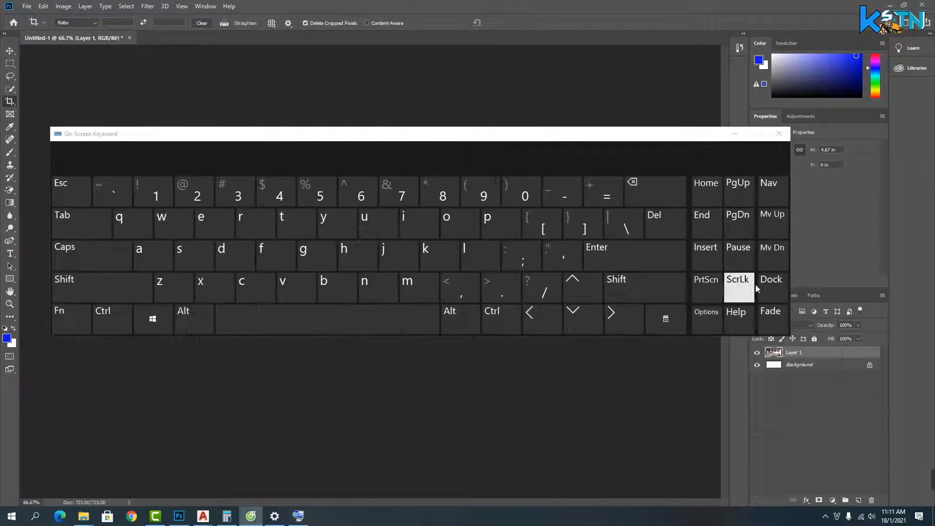
click(699, 292)
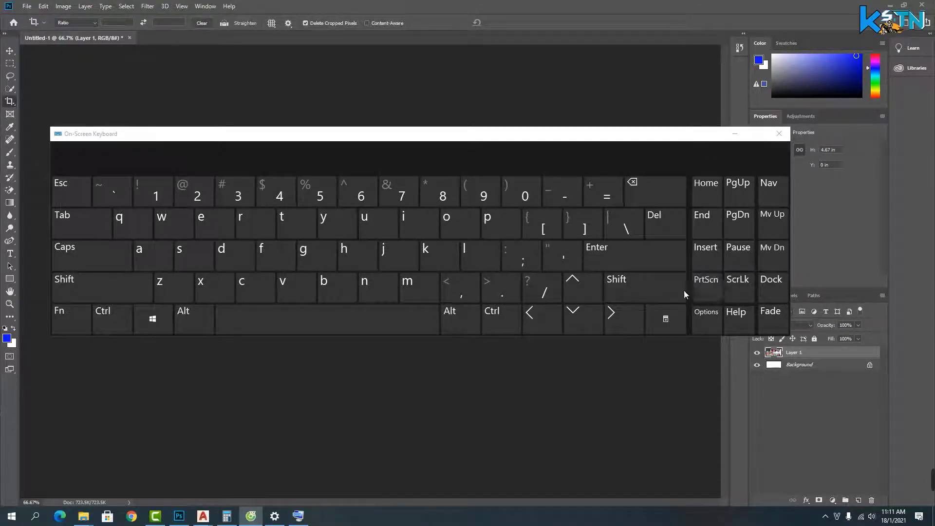
click(734, 134)
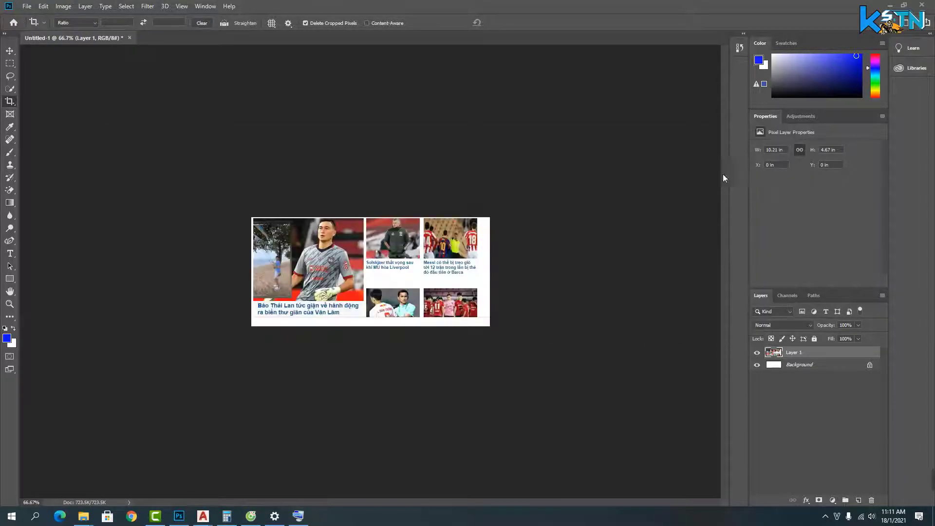
Step: Minimize Photoshop and the browser to return to the desktop, and open This PC in File Explorer
click(891, 6)
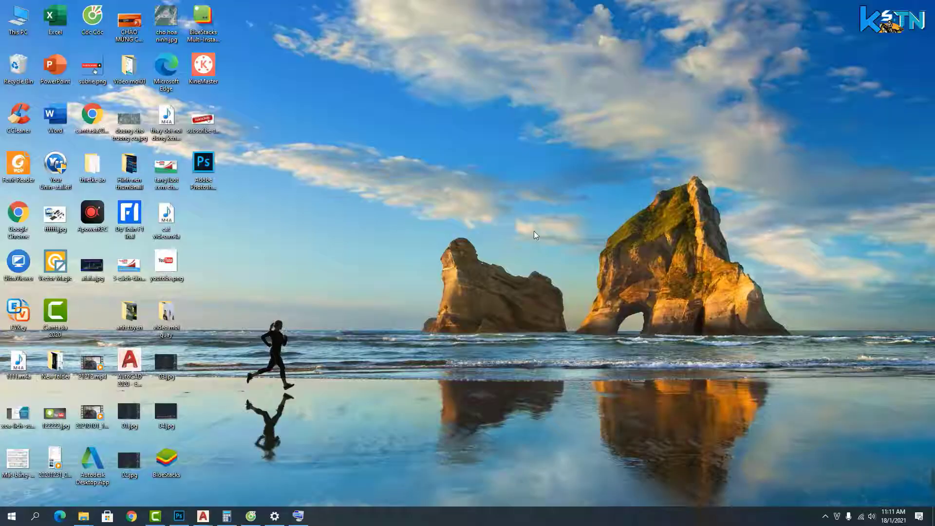
click(256, 519)
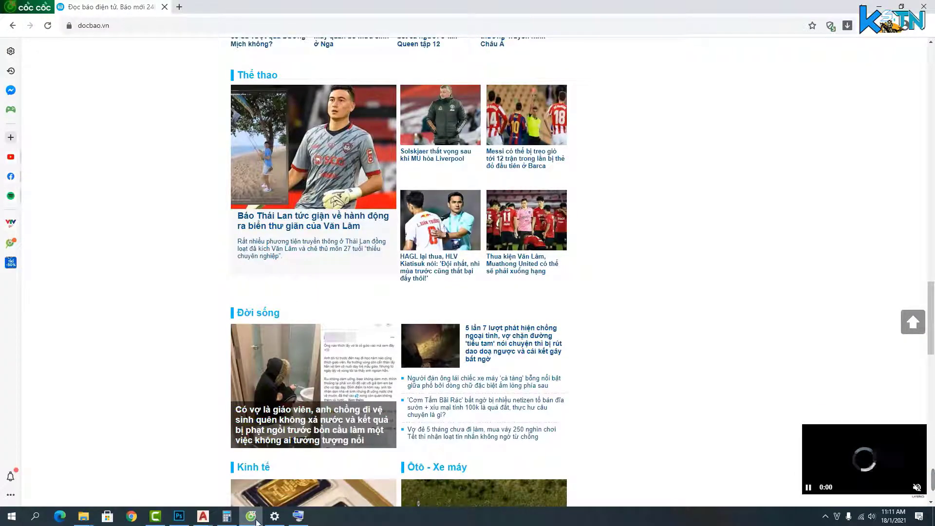
click(255, 519)
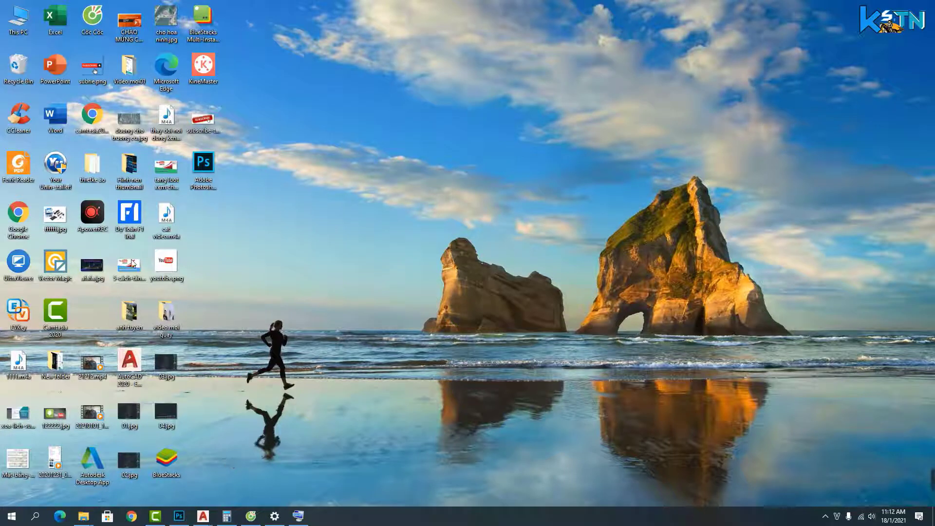
double_click(18, 19)
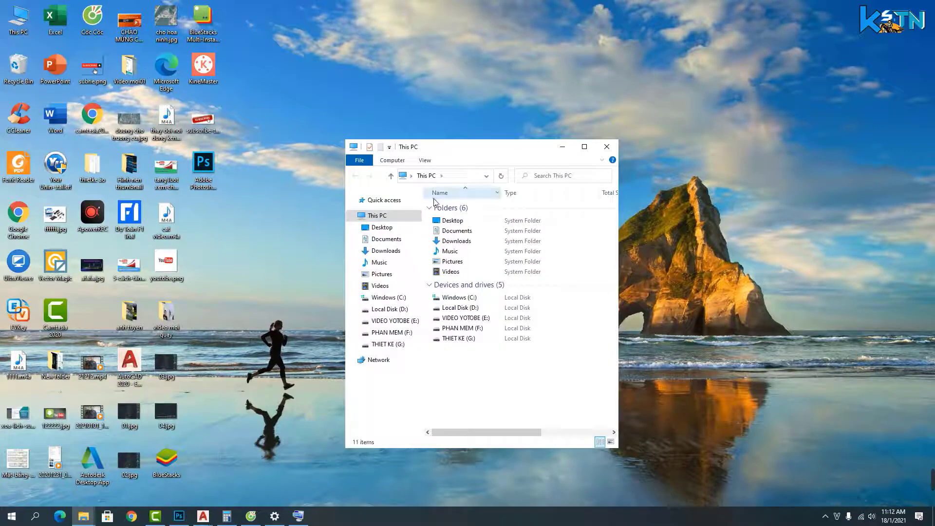
Step: Maximize File Explorer and open the video 20201203_194453.mp4 from the VIDEO folder on Local Disk (D:)
click(584, 147)
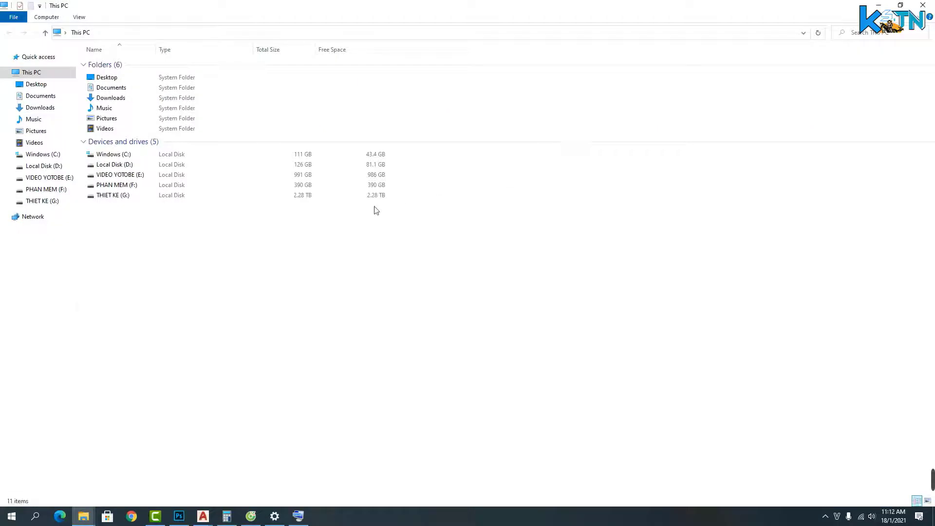
double_click(128, 167)
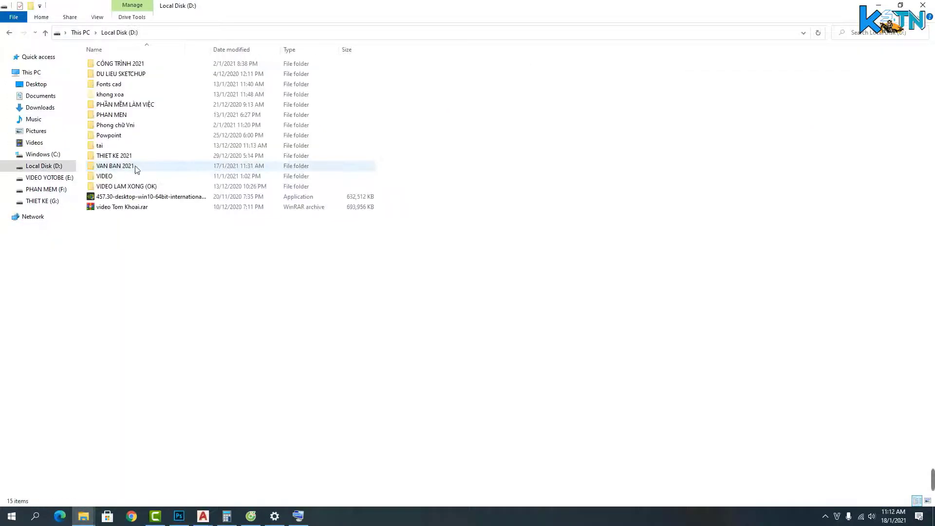
click(111, 180)
double_click(112, 178)
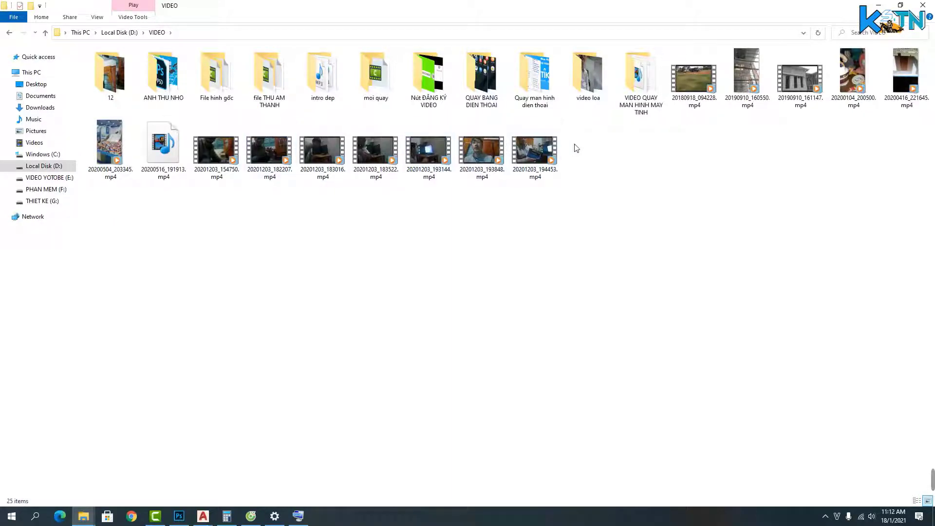
double_click(534, 150)
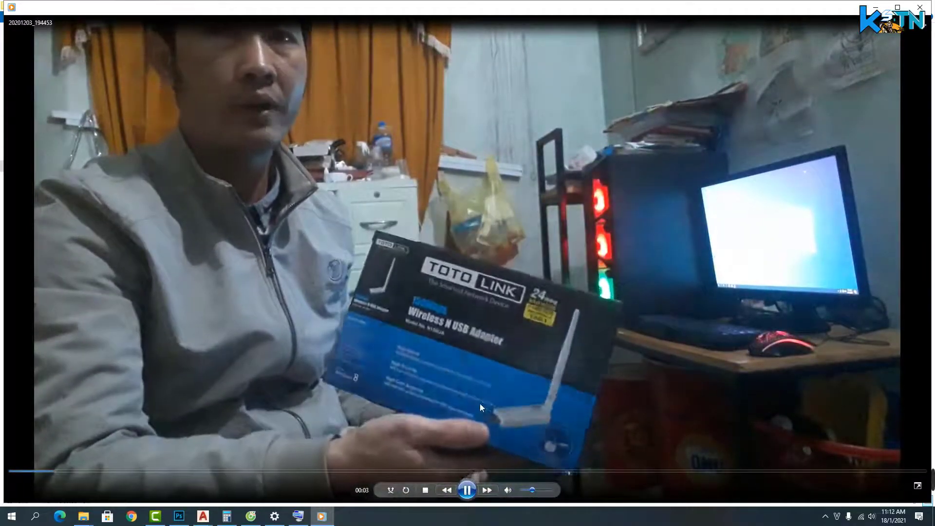
Step: Pause the video at 00:06 on the frame showing the TOTO LINK box and capture the full screen
click(466, 491)
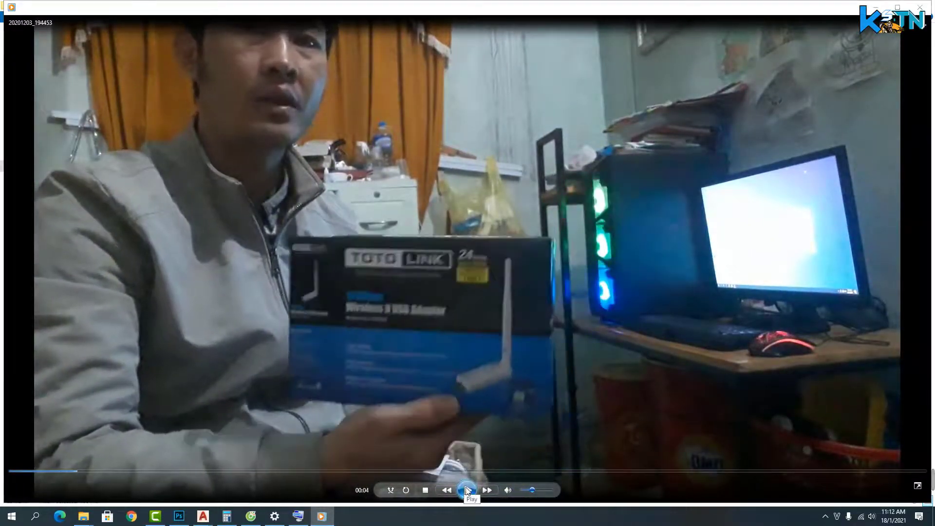
click(467, 492)
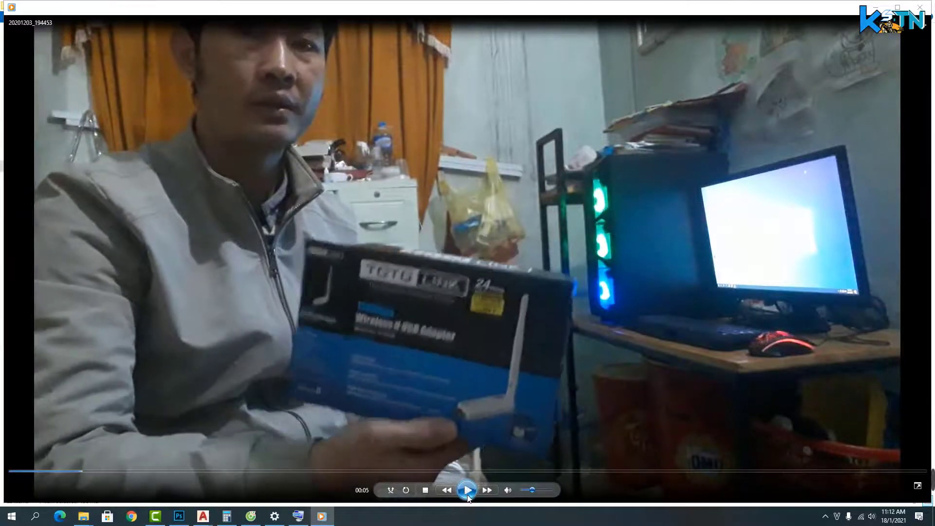
click(468, 495)
click(467, 494)
click(467, 495)
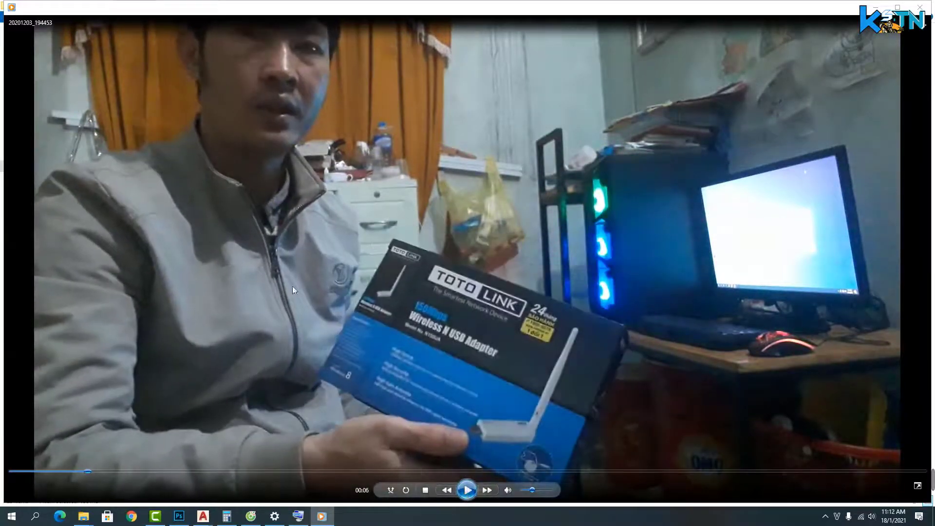
click(690, 234)
Step: Switch to Photoshop and paste the captured video frame into a new 1920 x 1080 pixel document at 72 pixels/inch
click(179, 516)
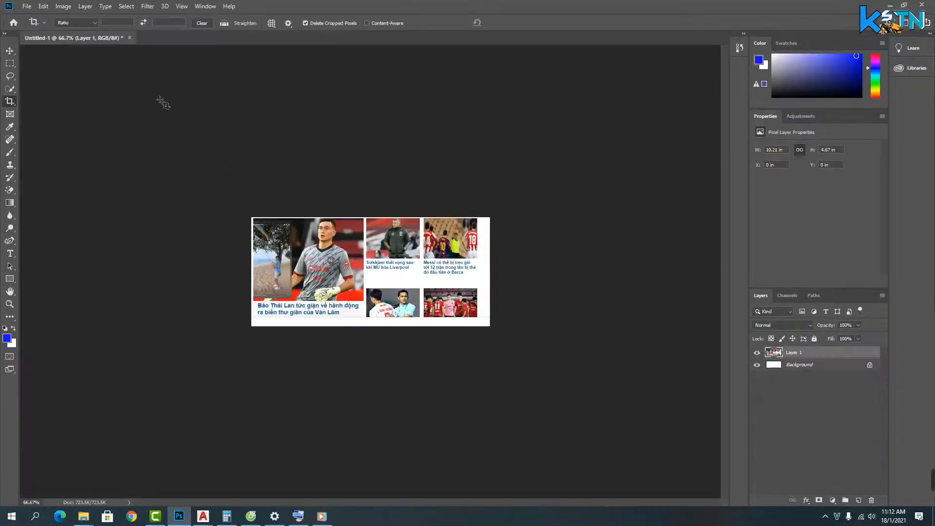
click(27, 6)
click(37, 17)
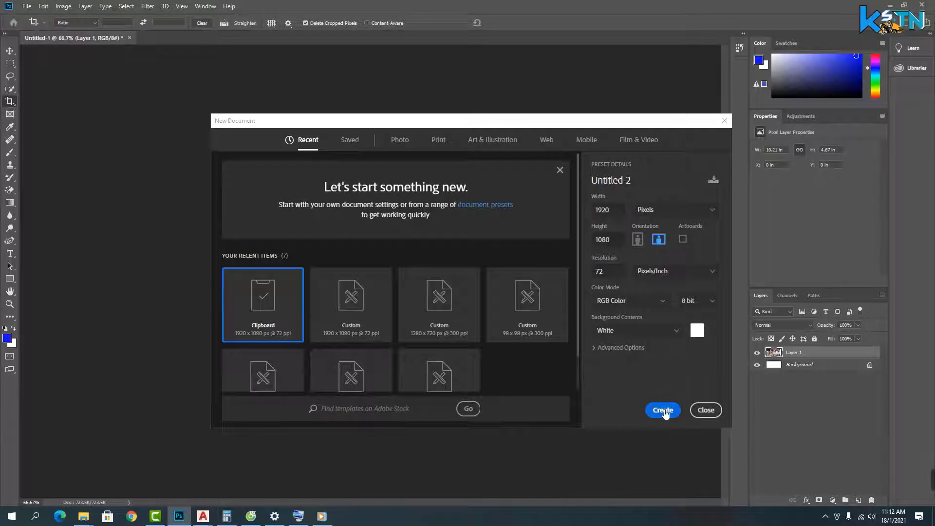
click(663, 410)
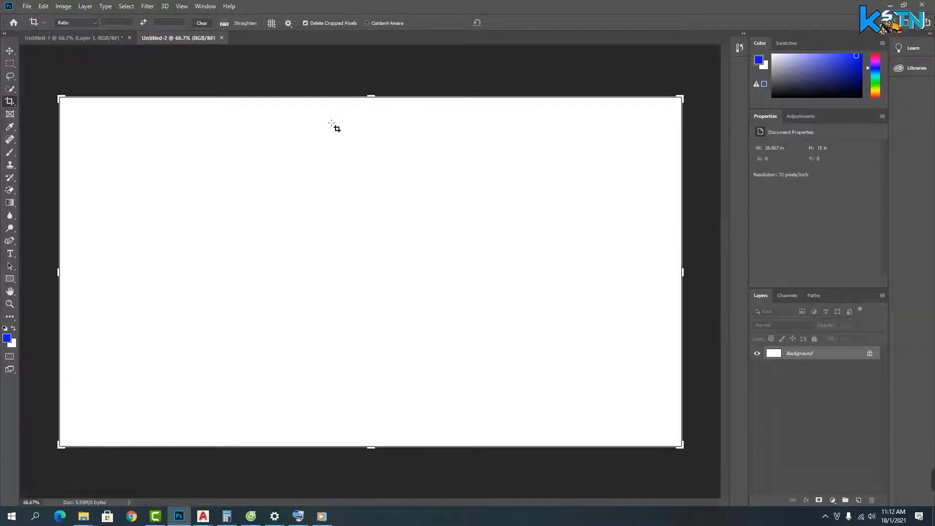
key(ctrl)
key(ctrl+v)
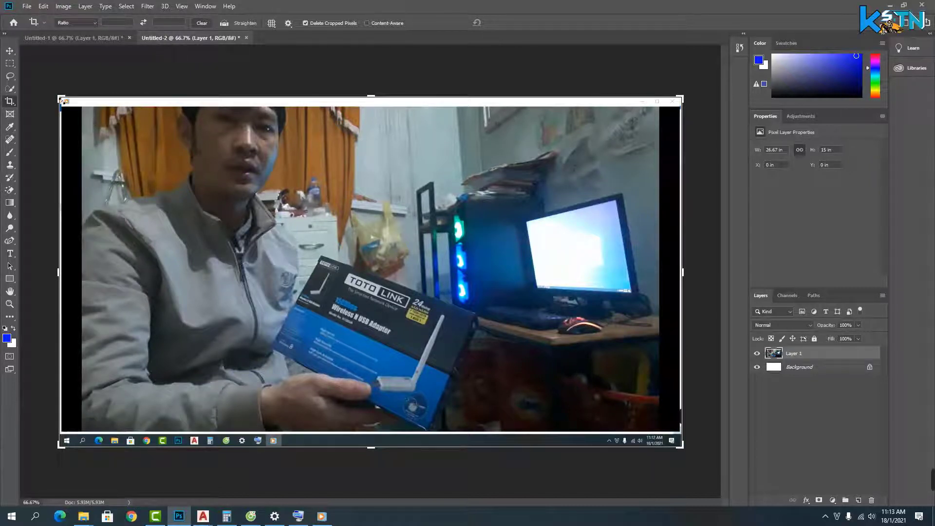
Step: Crop the pasted screenshot to the video picture, about 24.75 x 13.96 in, removing the player borders and the taskbar
drag(61, 100, 68, 101)
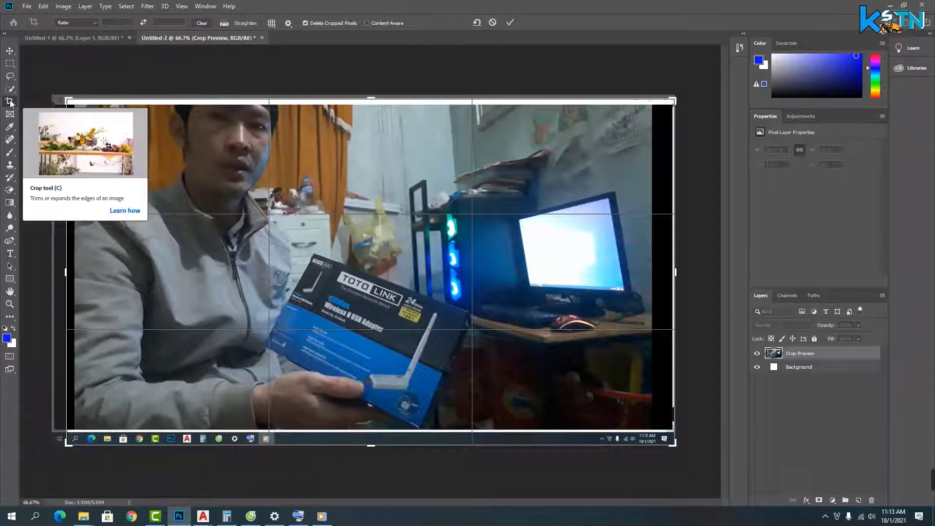
mouse_move(67, 100)
mouse_down()
mouse_move(51, 99)
mouse_move(74, 108)
mouse_up()
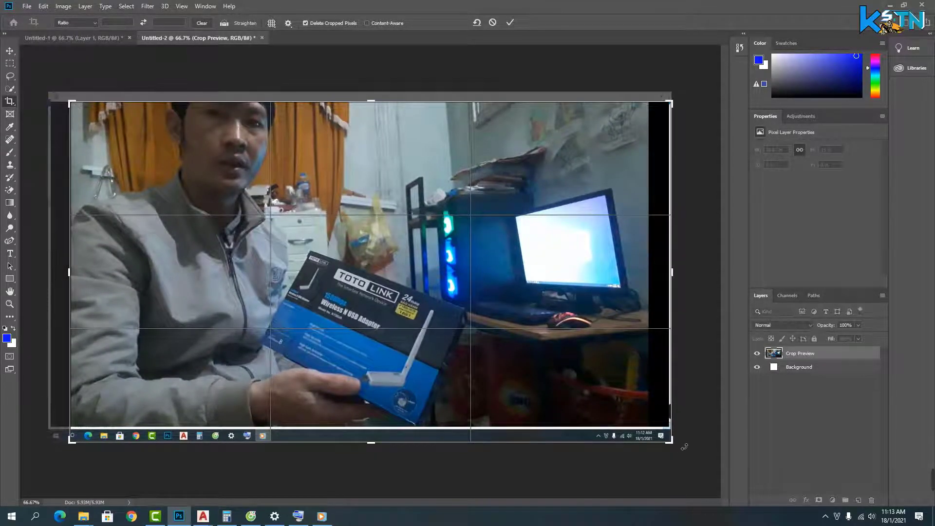
drag(672, 440, 664, 440)
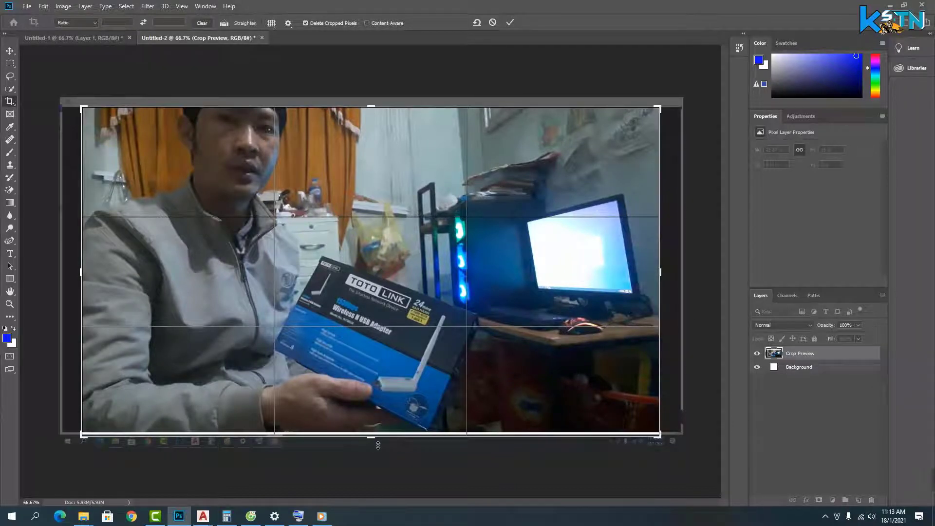
drag(377, 443, 376, 440)
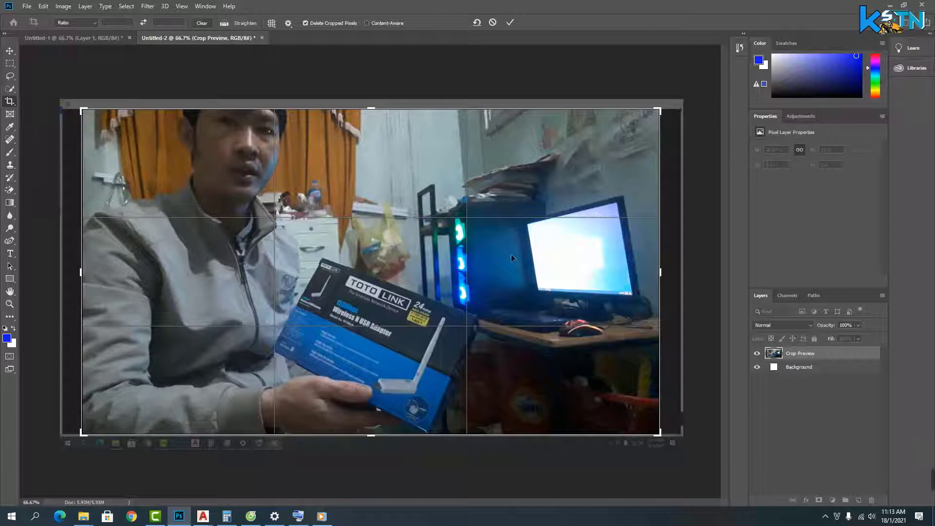
click(510, 22)
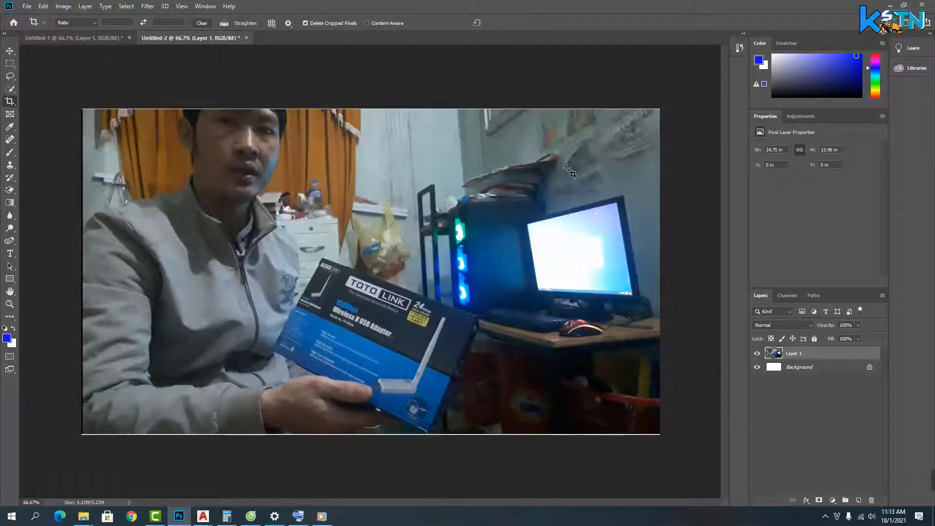
Step: Crop a thin strip off the picture's left edge, reducing the width to about 24.54 in
click(10, 102)
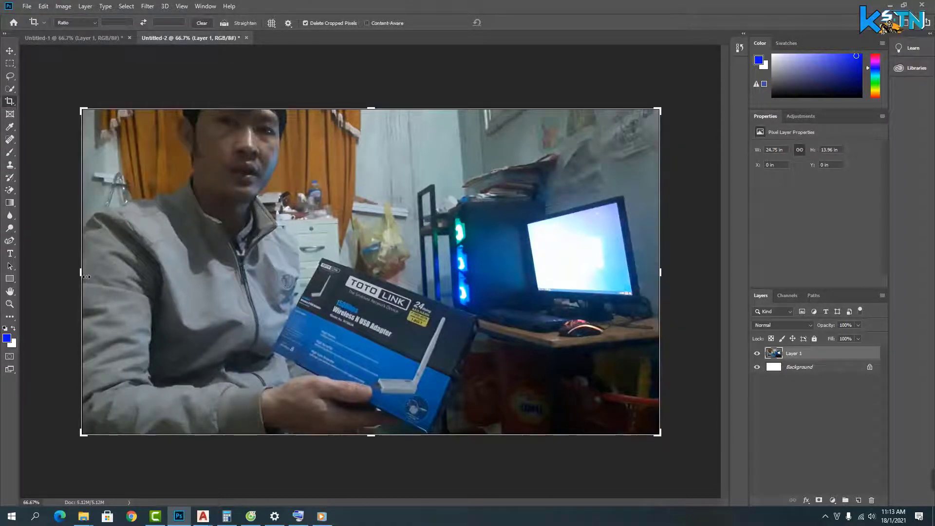
drag(85, 277, 88, 278)
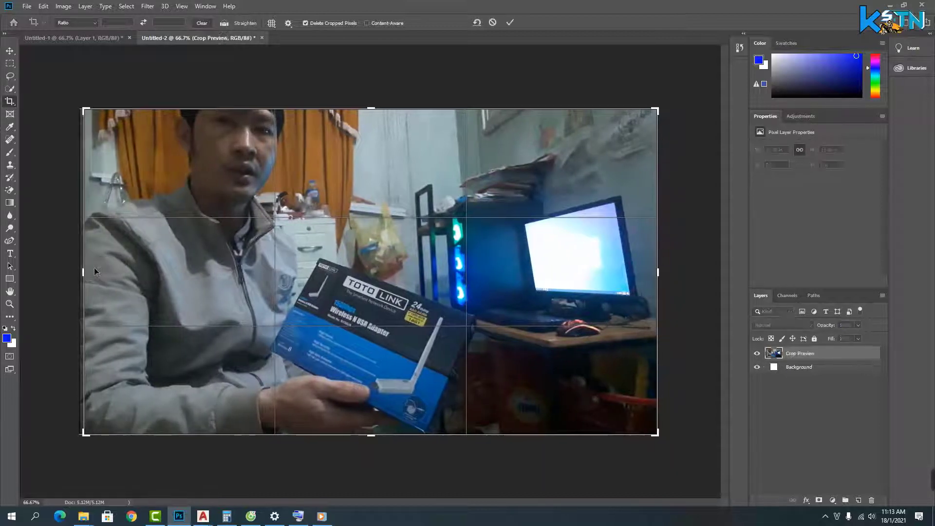
click(509, 21)
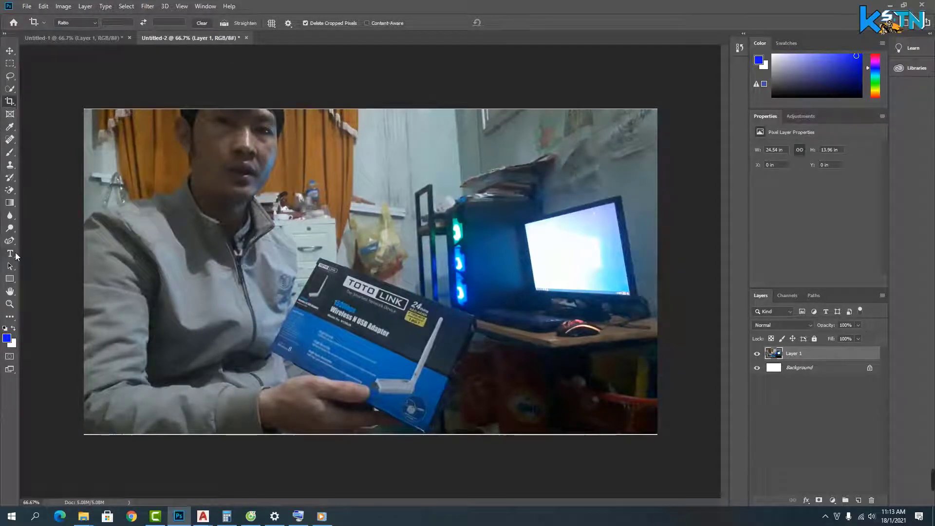
Step: Add a line of placeholder text over the photo and move it to about X 11.68 in, Y 2.68 in
click(11, 255)
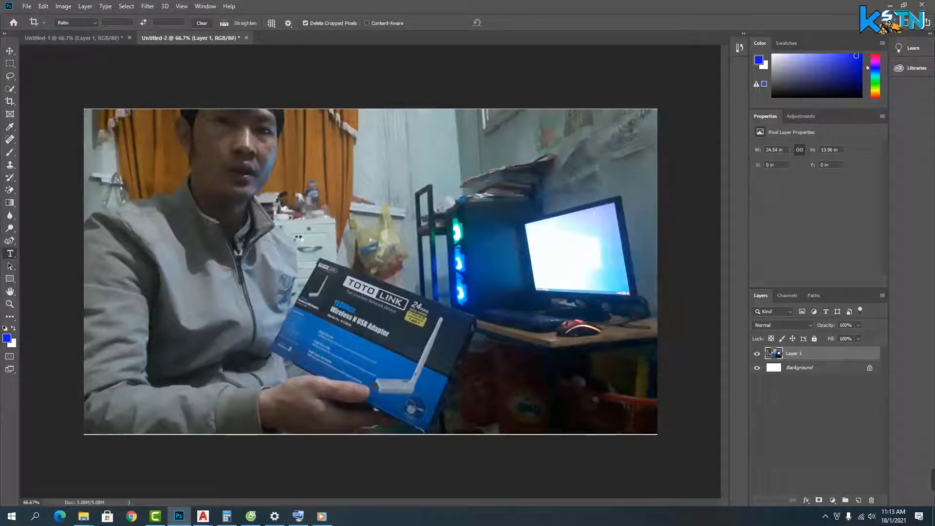
click(295, 234)
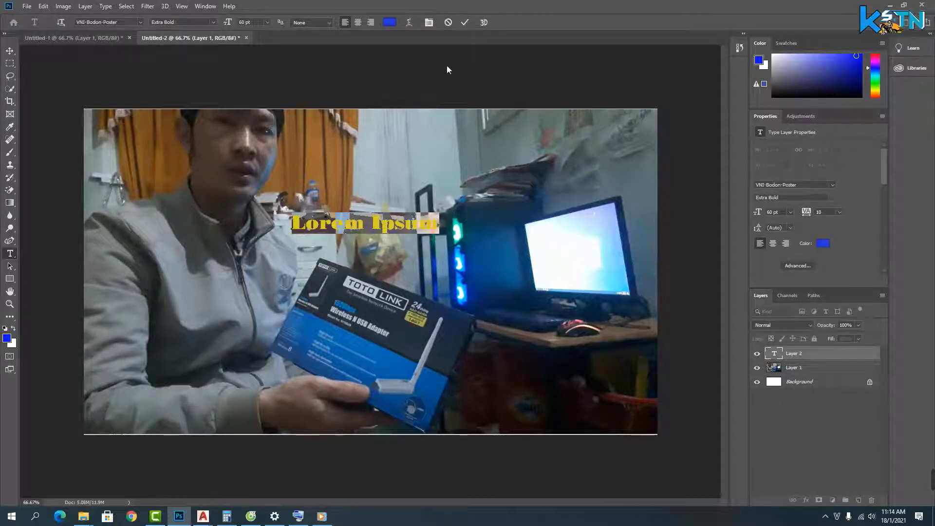
click(465, 22)
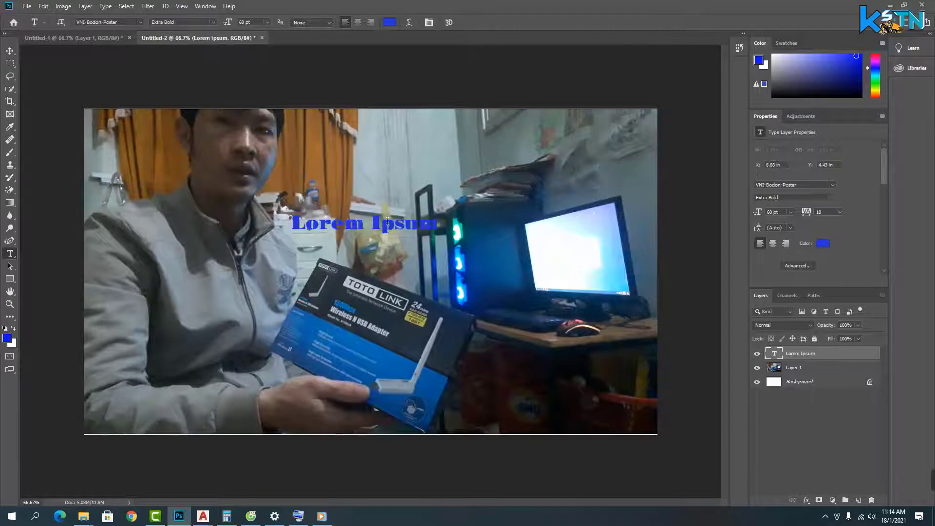
click(10, 50)
drag(332, 240, 396, 199)
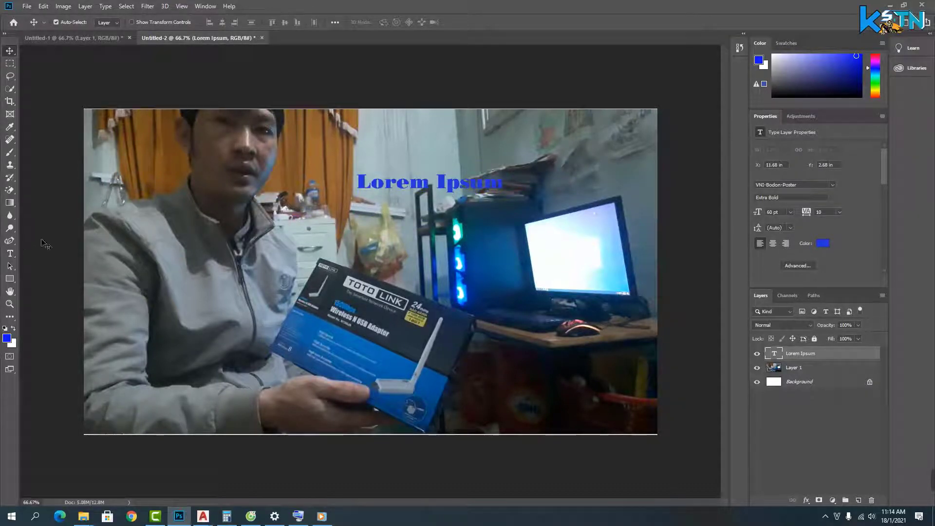
Step: Select all the placeholder text and set EVKey to the VNI Windows code table and VNI typing method
click(10, 253)
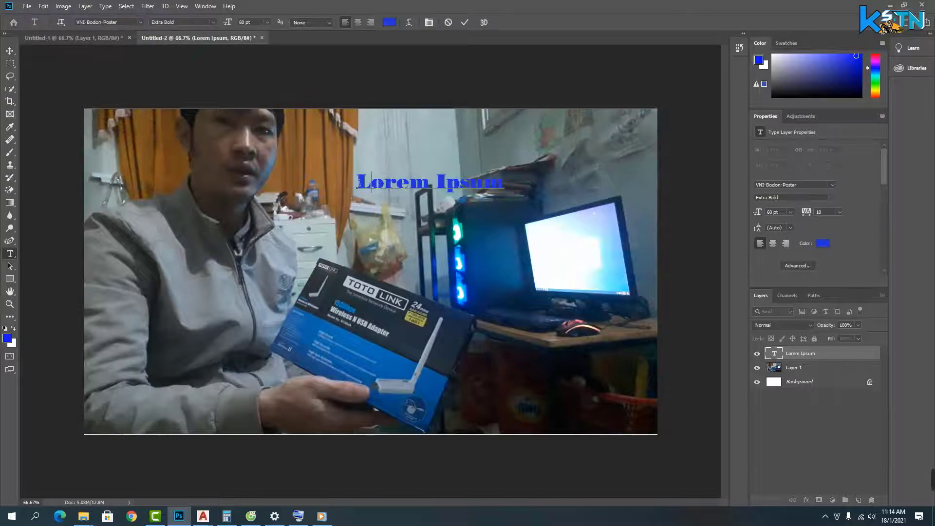
drag(357, 184, 540, 189)
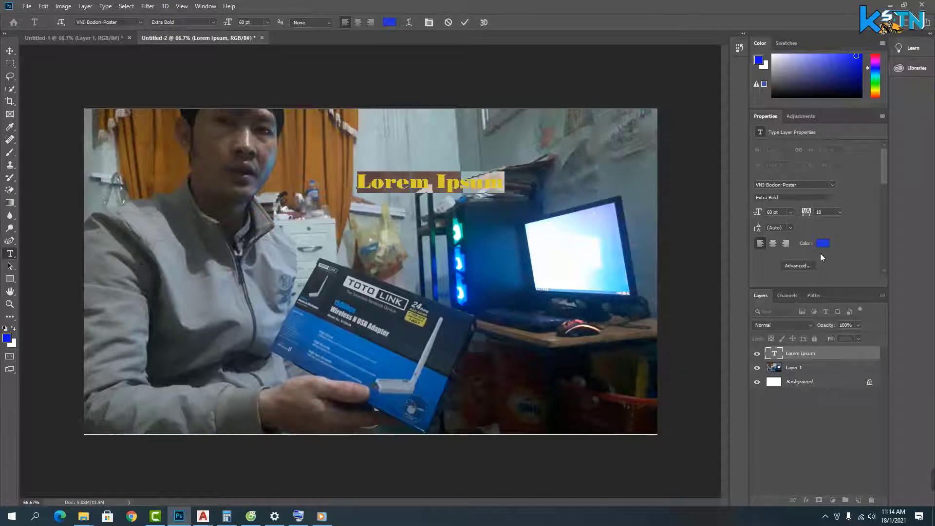
right_click(837, 516)
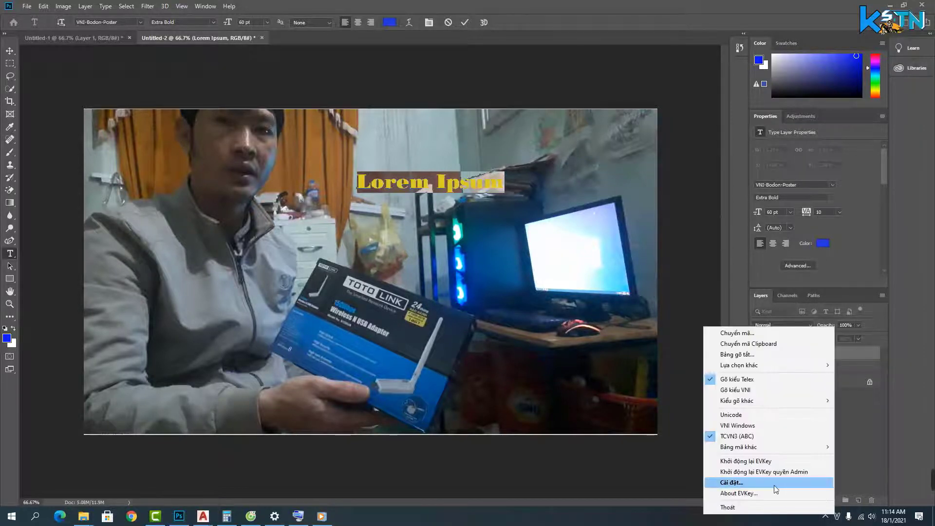
click(773, 486)
click(443, 178)
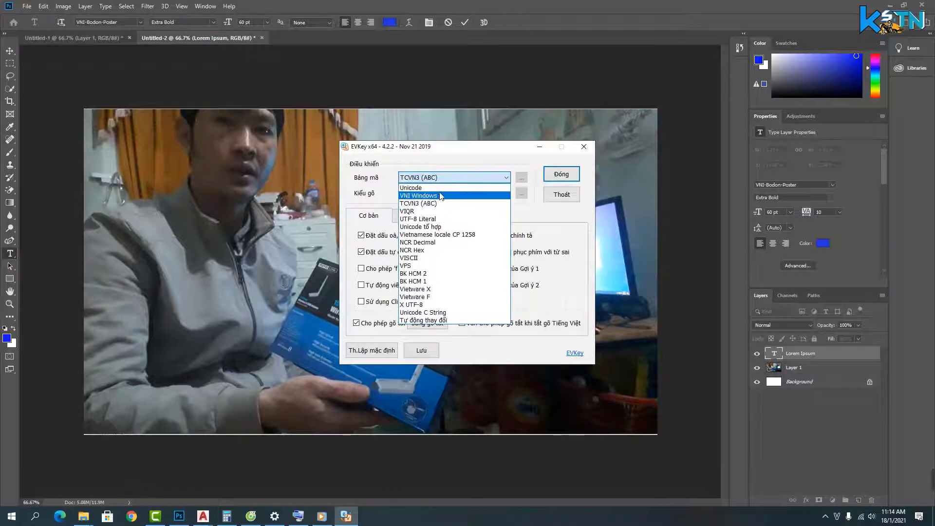
click(443, 189)
click(443, 193)
click(444, 211)
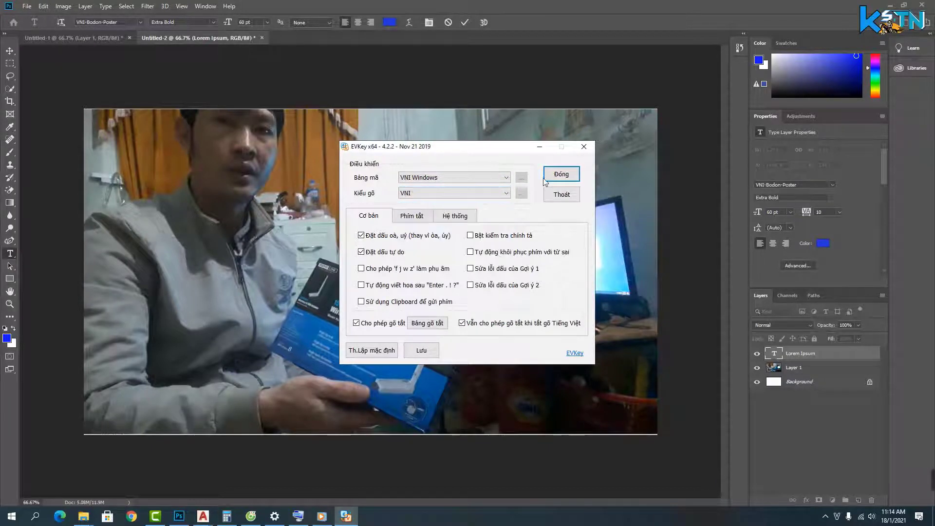
key(Return)
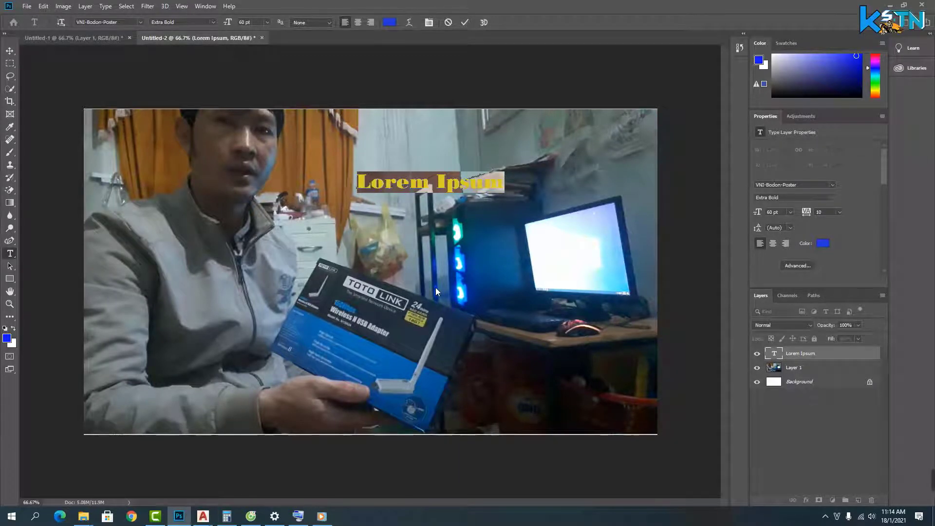
Step: Replace the selected placeholder text with "THIẾT BỊ THU SÓNG" and commit it
text(T)
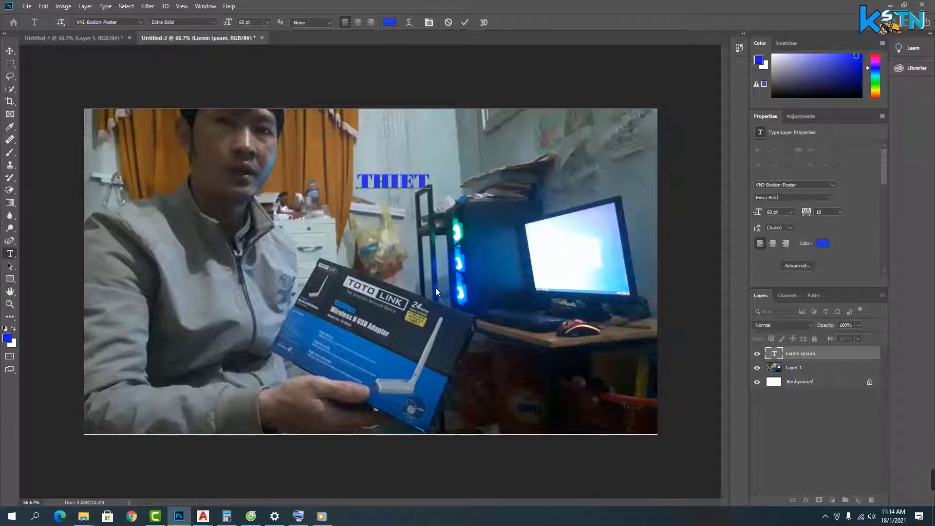
text(HIẾT BỊ)
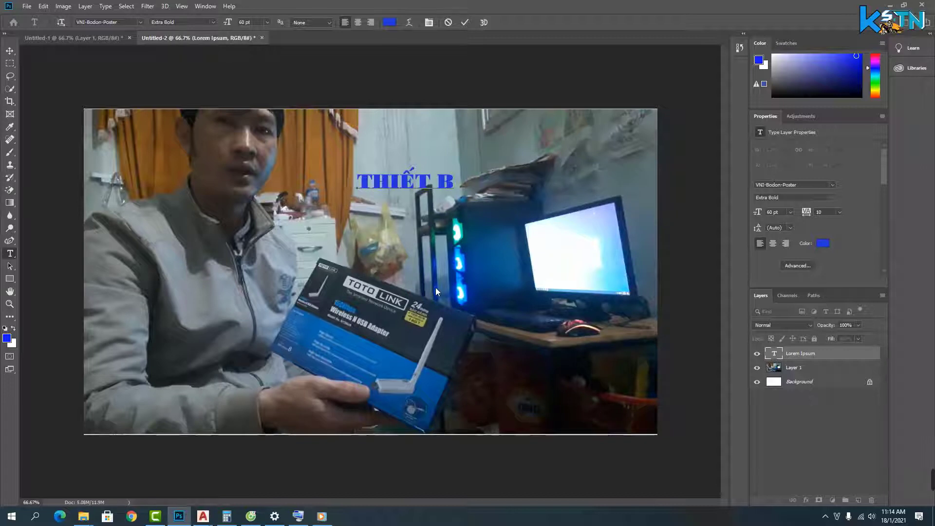
text(Ị)
text( THU )
text(SONGS)
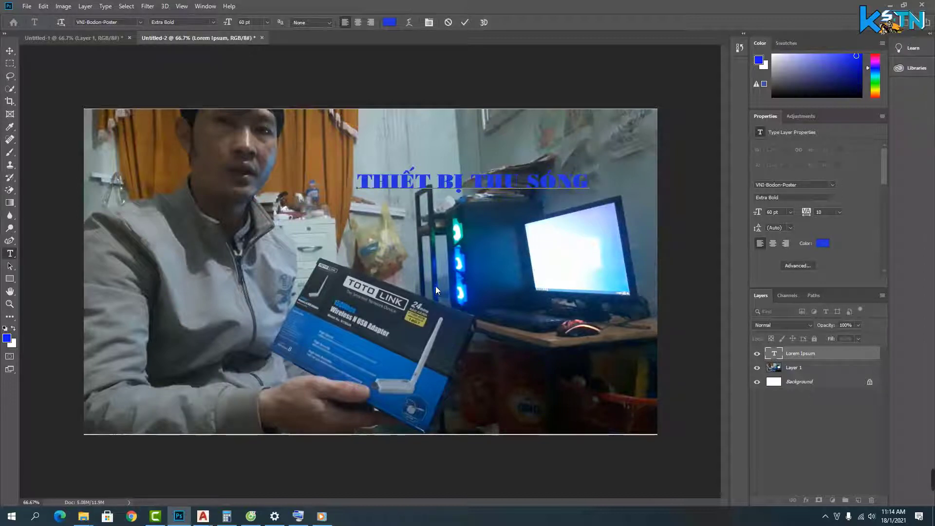
click(467, 22)
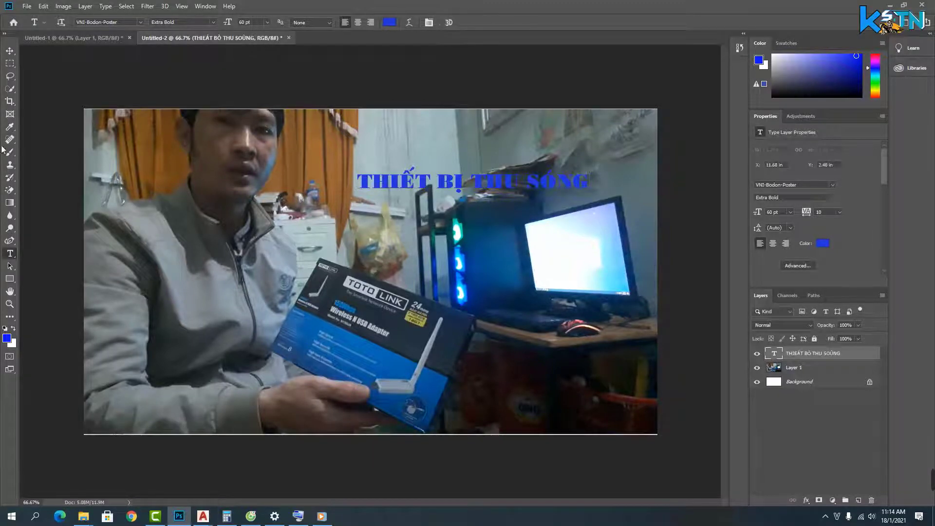
Step: Move the title up to about X 9.63 in, Y 1.22 in and stretch it to about 122.6% width and 198% height
click(10, 50)
drag(351, 179, 302, 149)
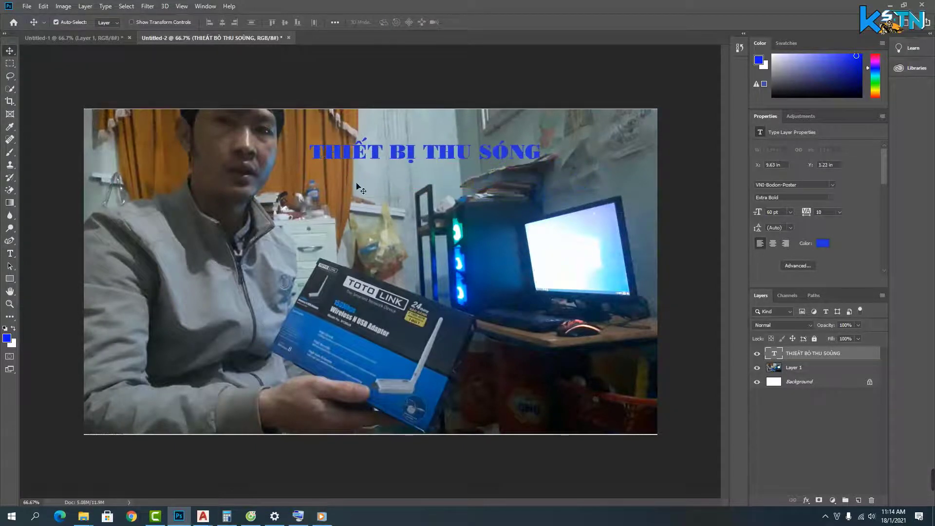
key(ctrl+t)
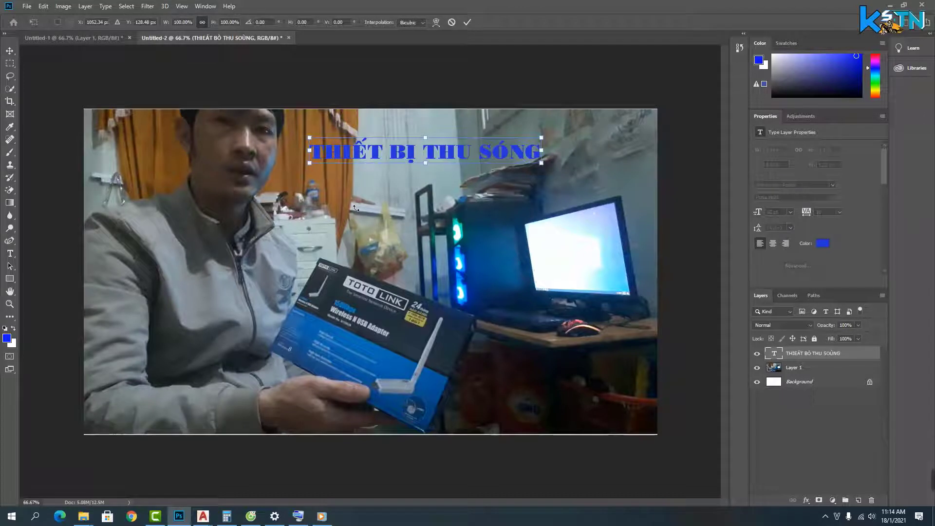
drag(425, 164, 430, 194)
drag(541, 163, 575, 167)
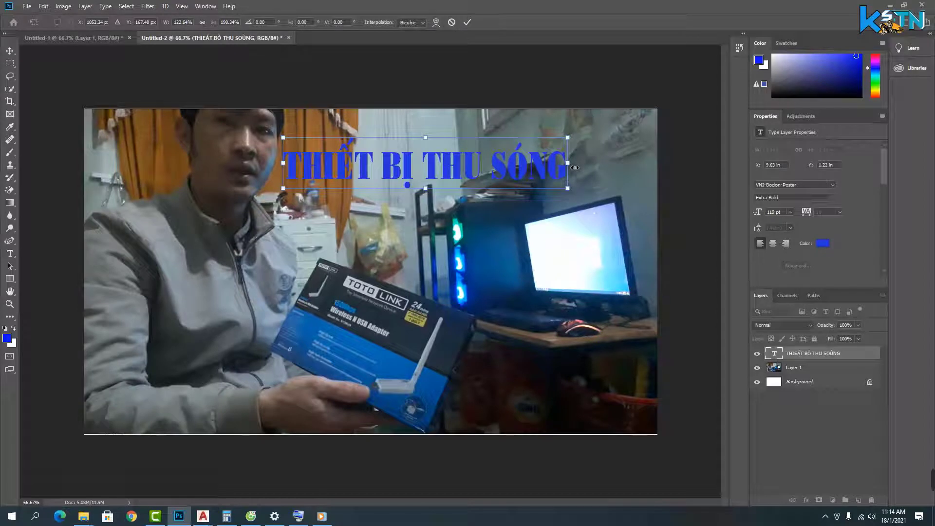
click(466, 22)
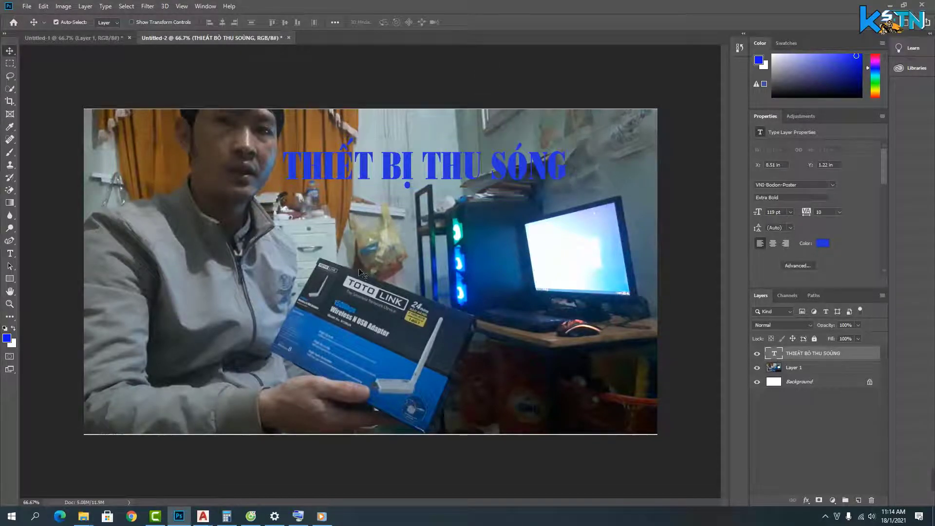
Step: Duplicate the title just below the original at about Y 4.08 in and replace the copy's text with "WI-FI"
drag(396, 169, 396, 236)
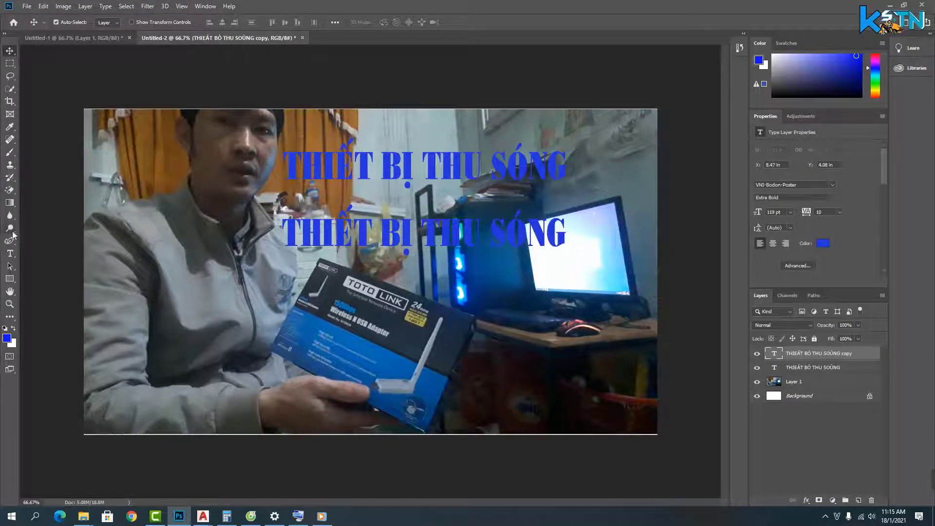
click(9, 253)
drag(294, 242, 591, 238)
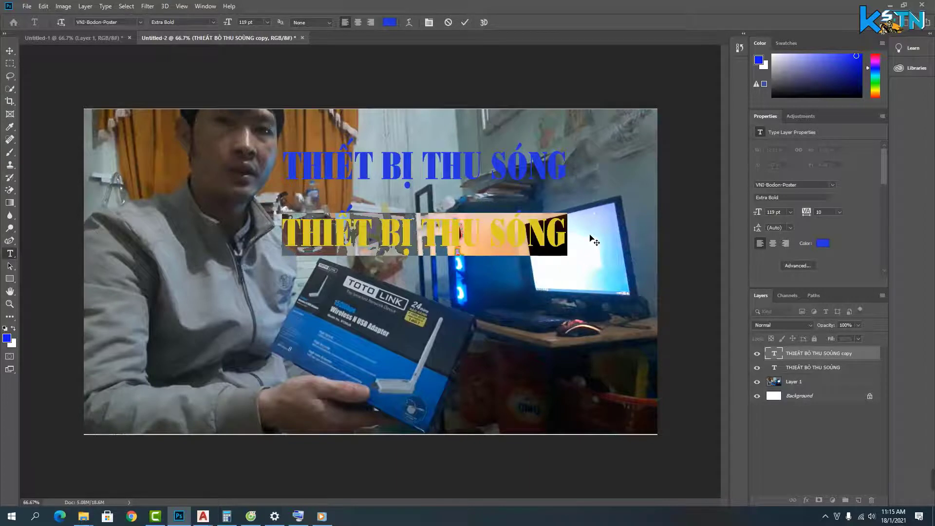
text(WIFI)
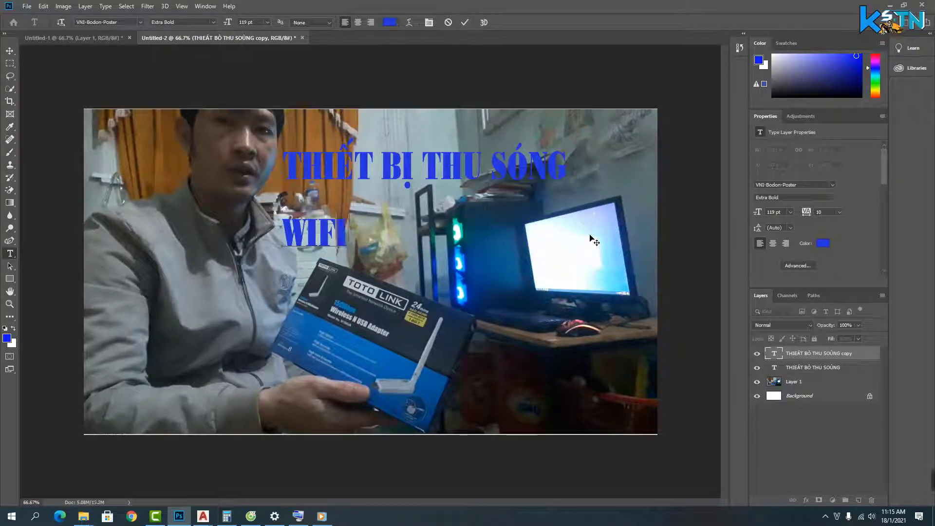
key(Left)
key(Left)
text(-)
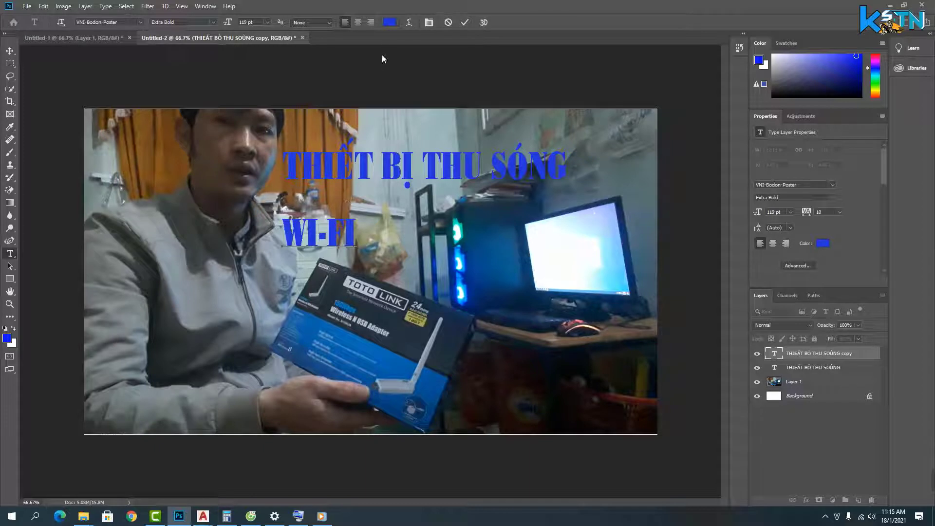
click(465, 22)
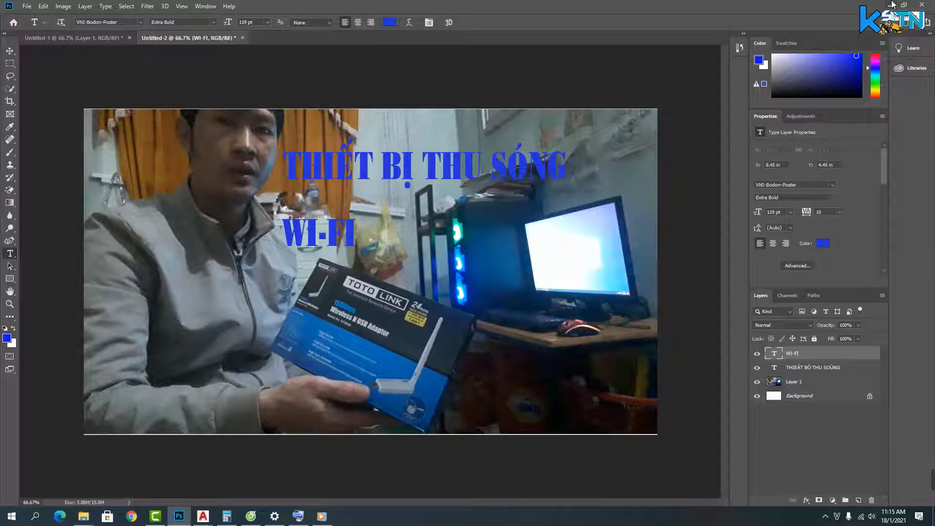
Step: Look at the Print Screen key on the on-screen keyboard, and play the video from about 00:36, pausing it at 00:39 for capture
click(298, 516)
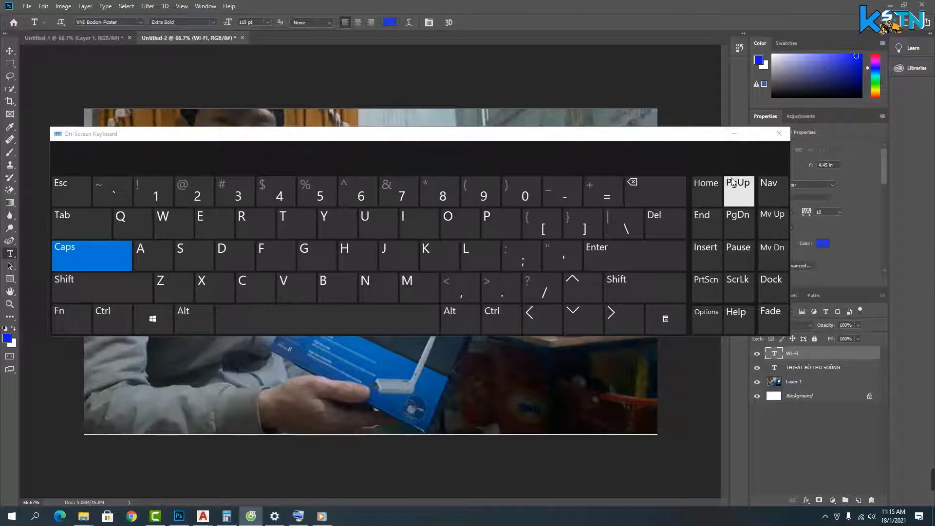
click(726, 135)
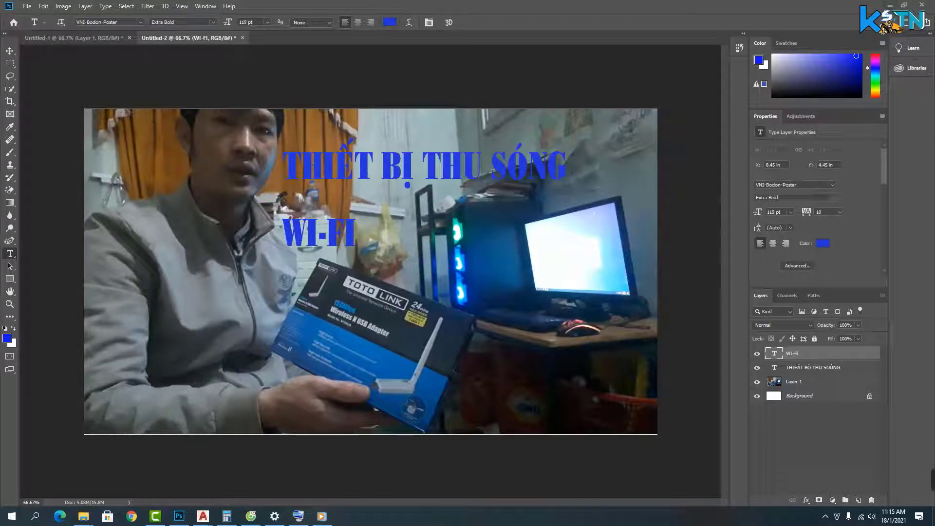
click(889, 4)
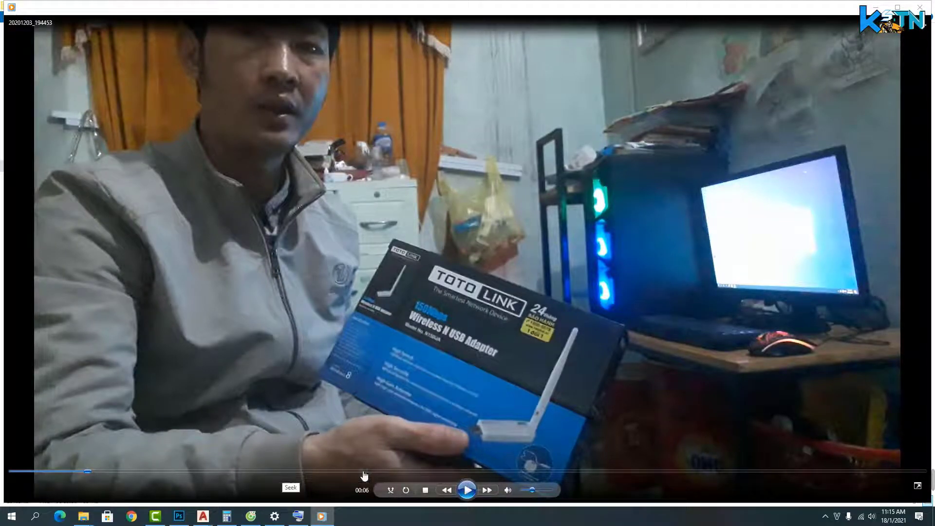
click(445, 474)
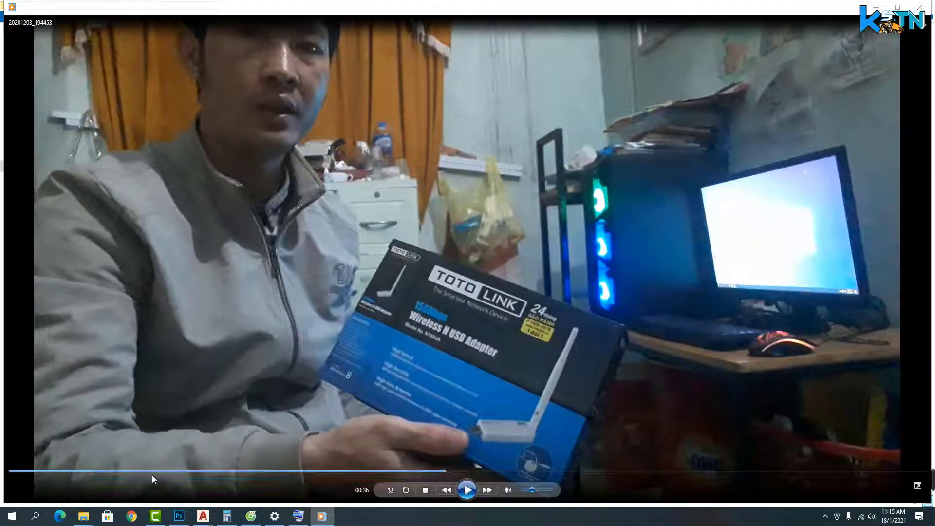
click(467, 491)
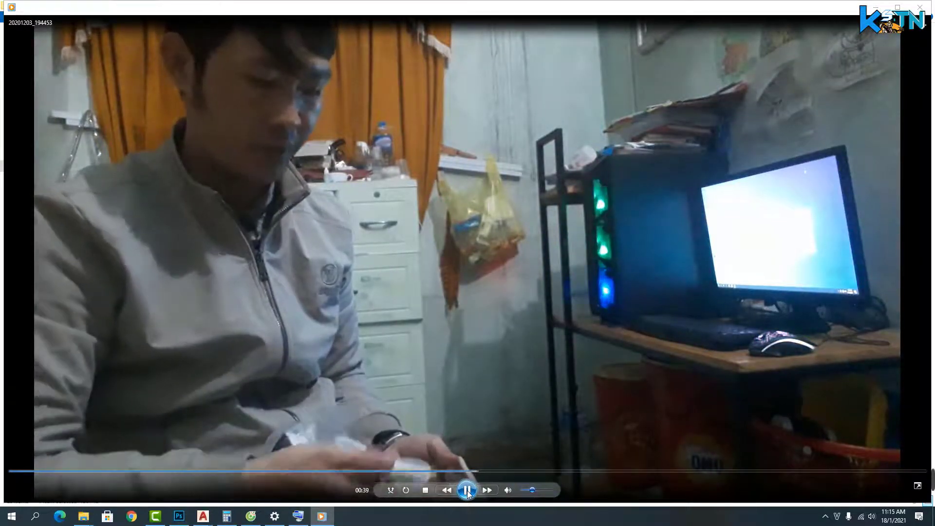
click(467, 491)
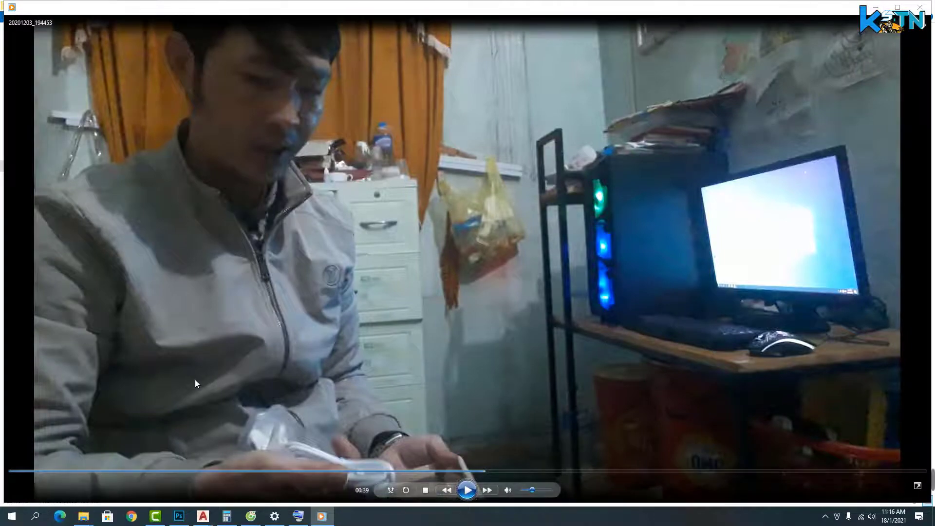
Step: Switch to Photoshop, create a white 1920 × 1080 px document at 72 pixels/inch and paste the captured video screenshot into it
click(178, 516)
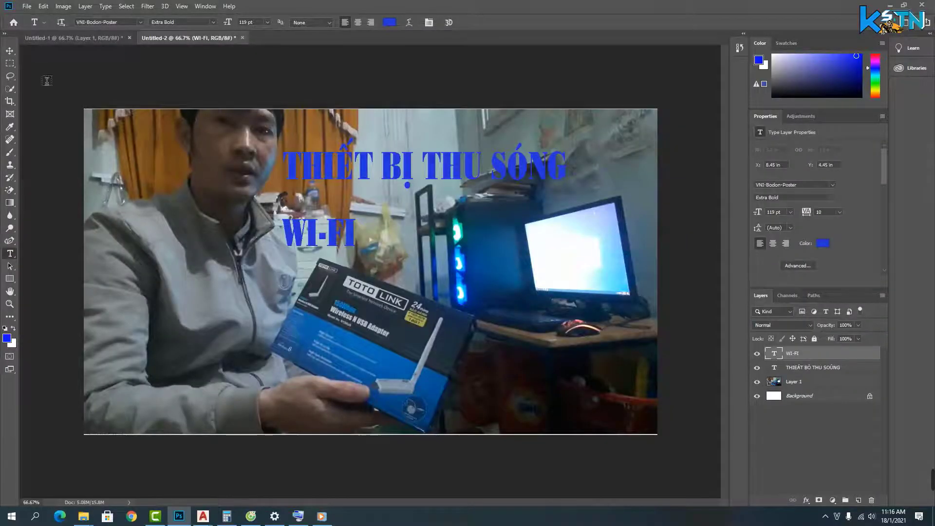
click(32, 8)
click(37, 22)
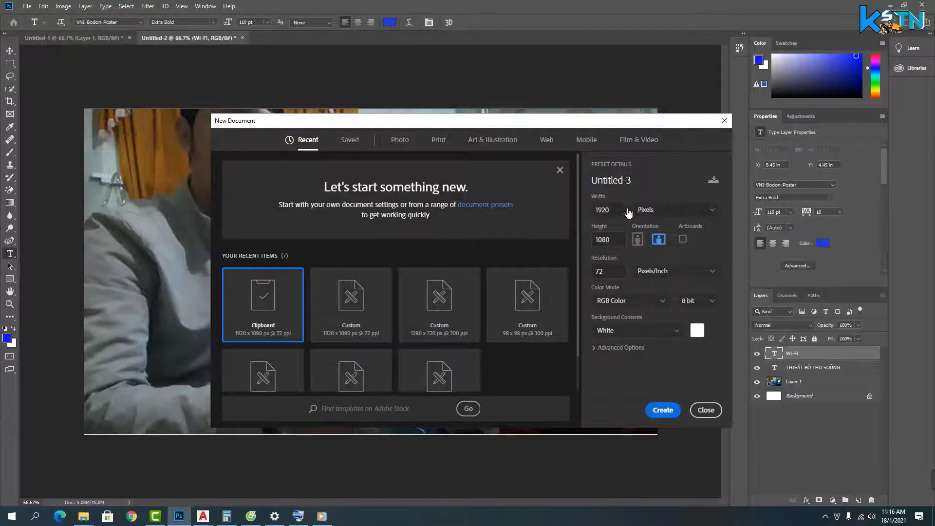
double_click(608, 210)
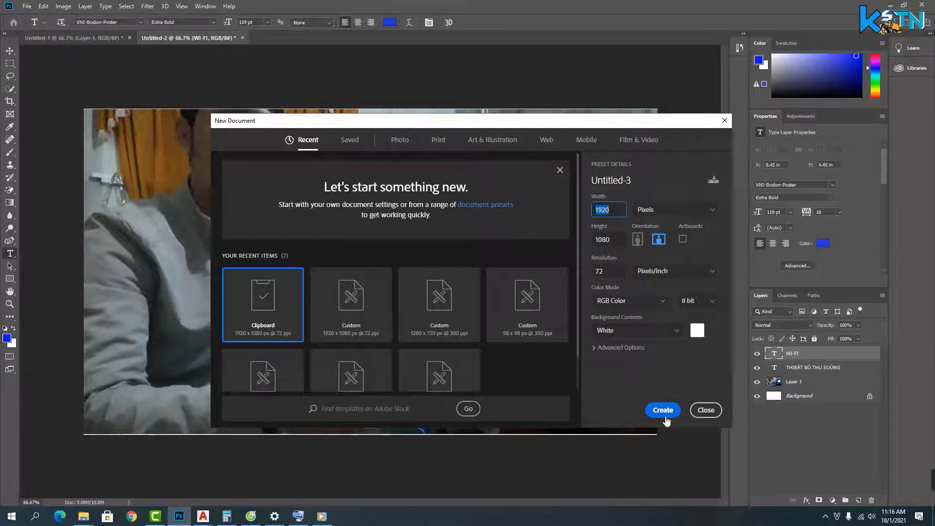
drag(520, 119, 475, 112)
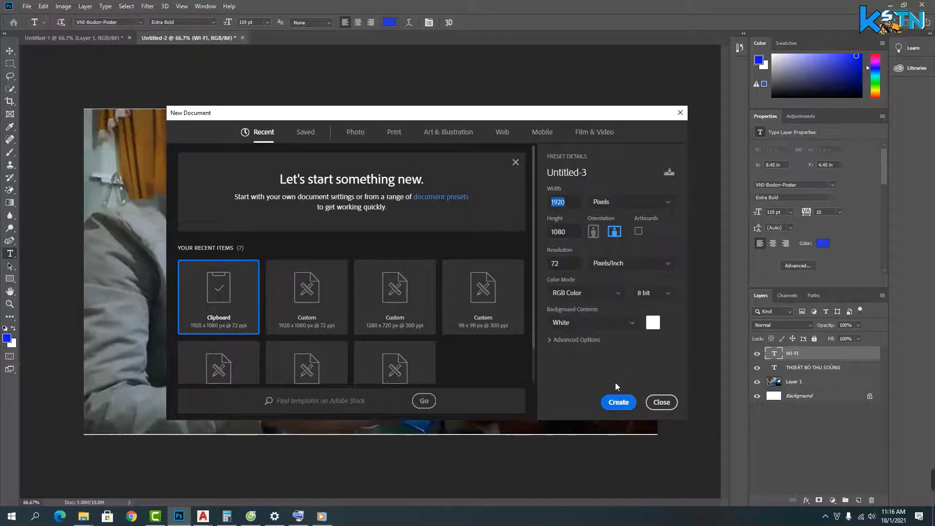
click(618, 402)
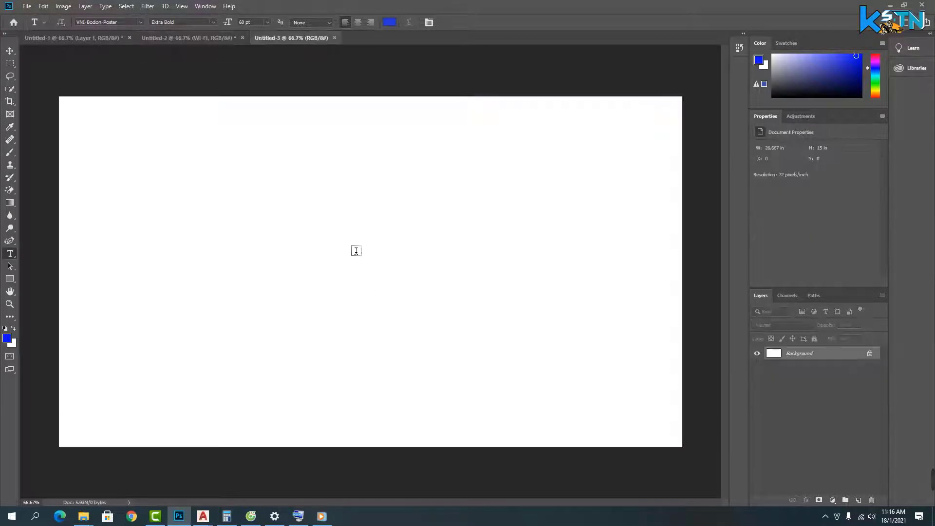
key(ctrl+v)
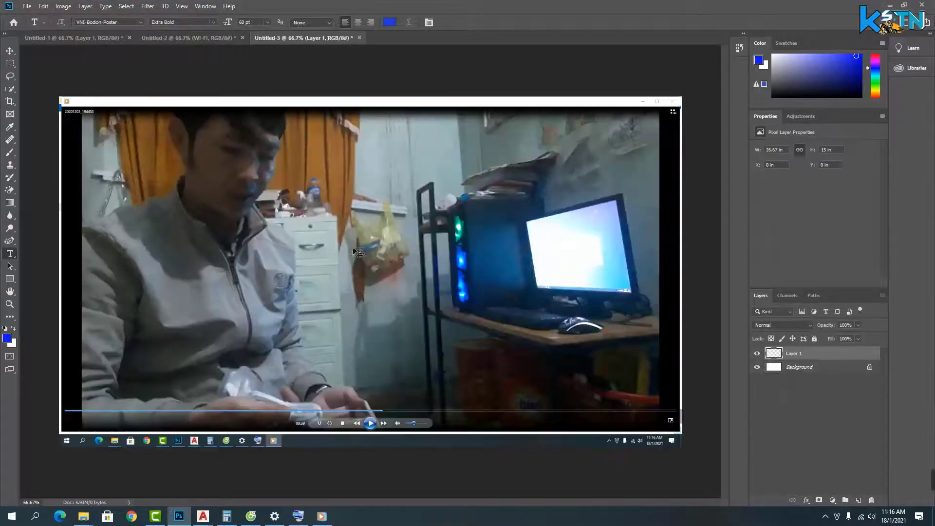
Step: Crop the pasted screenshot to the video frame, about 24.83 × 13.71 in, removing the player borders and the taskbar
click(9, 103)
drag(64, 103, 75, 106)
drag(680, 446, 666, 434)
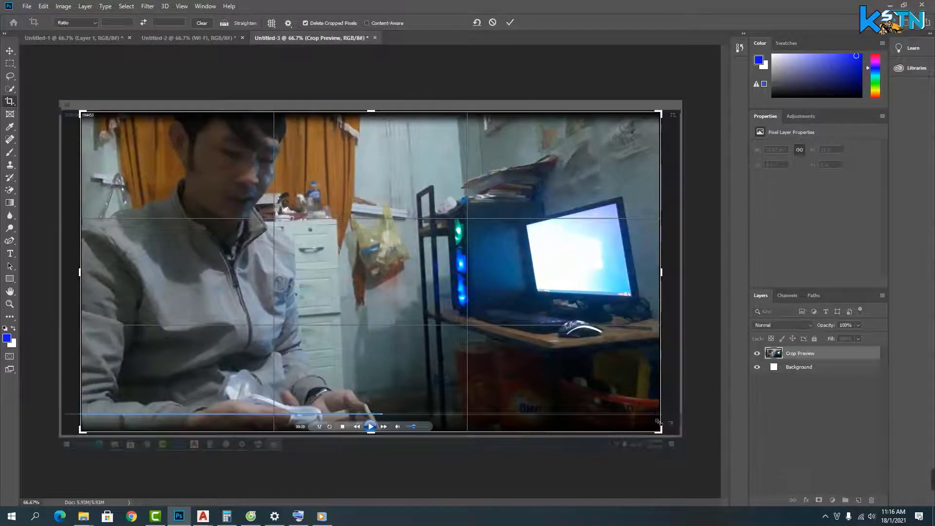
click(509, 23)
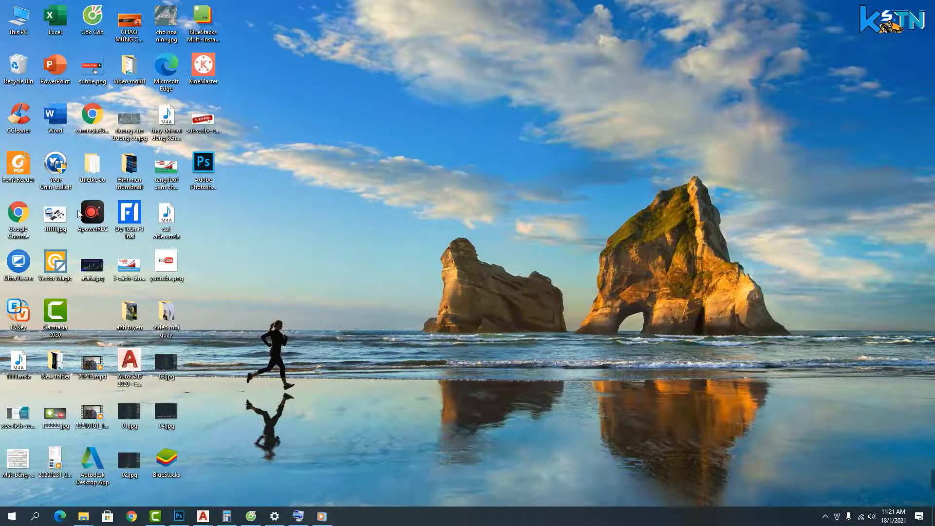
Step: Open KineMaster in BlueStacks, take a screenshot of its home screen and opt for a custom save folder
double_click(207, 68)
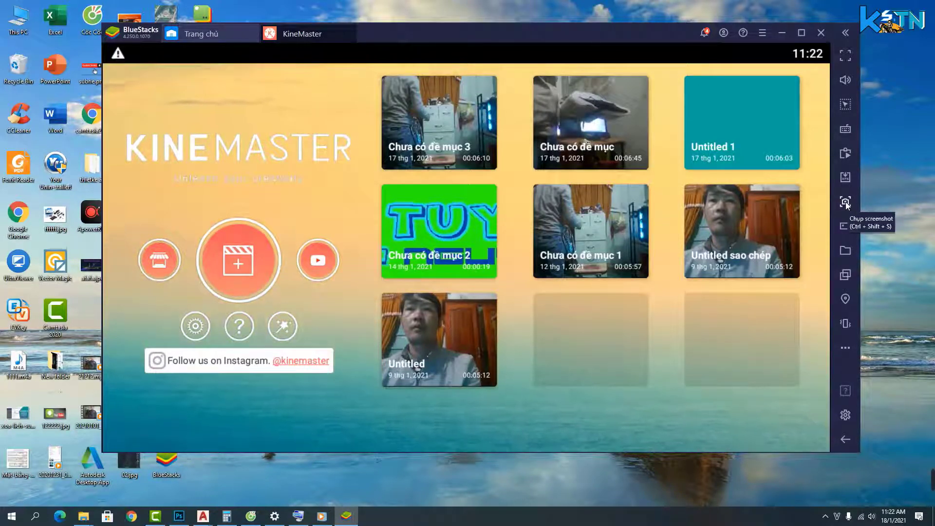
click(846, 202)
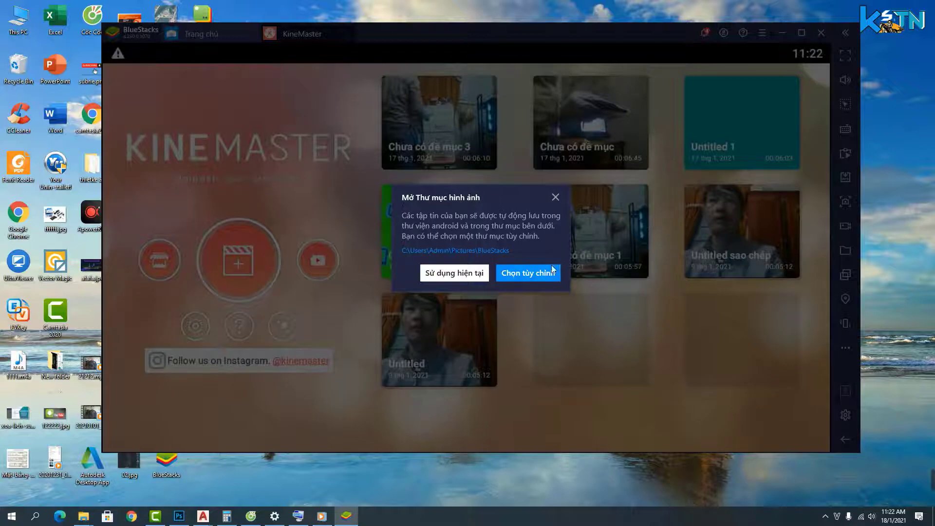
click(528, 272)
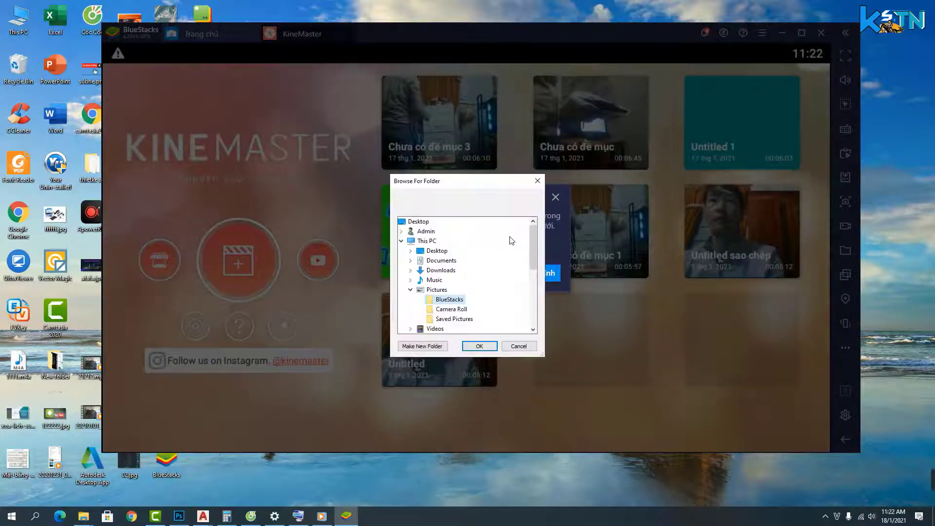
Step: Create a new folder on the VIDEO YOTOBE (E:) drive and save the BlueStacks screenshot in it
drag(533, 249, 533, 270)
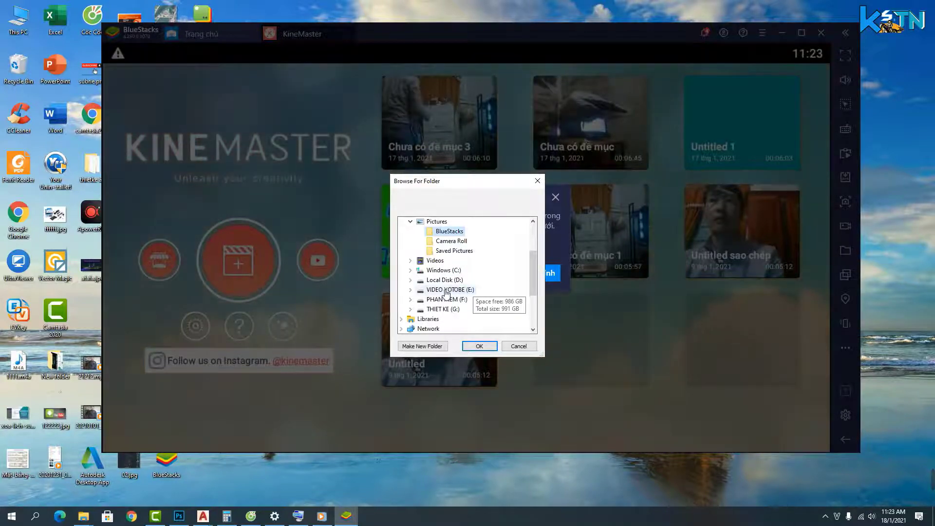
click(460, 291)
scroll(458, 289, up, 1)
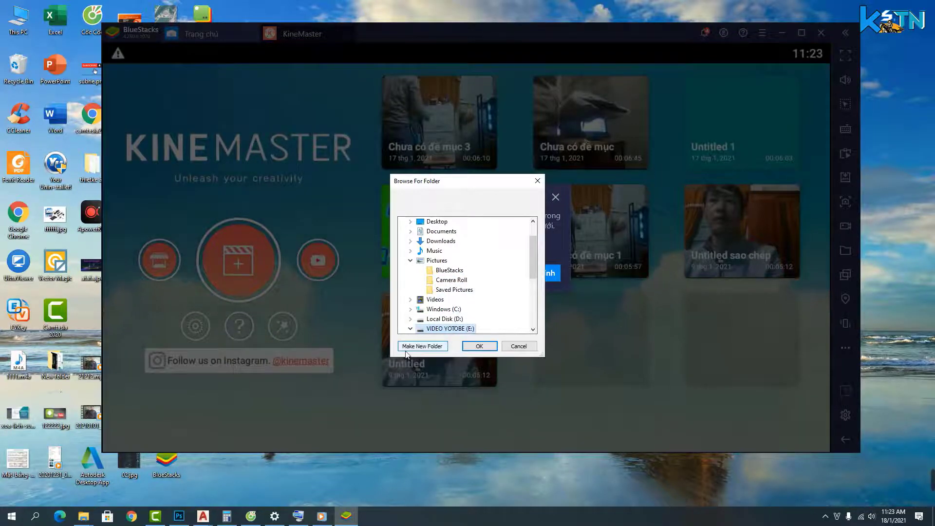
click(433, 347)
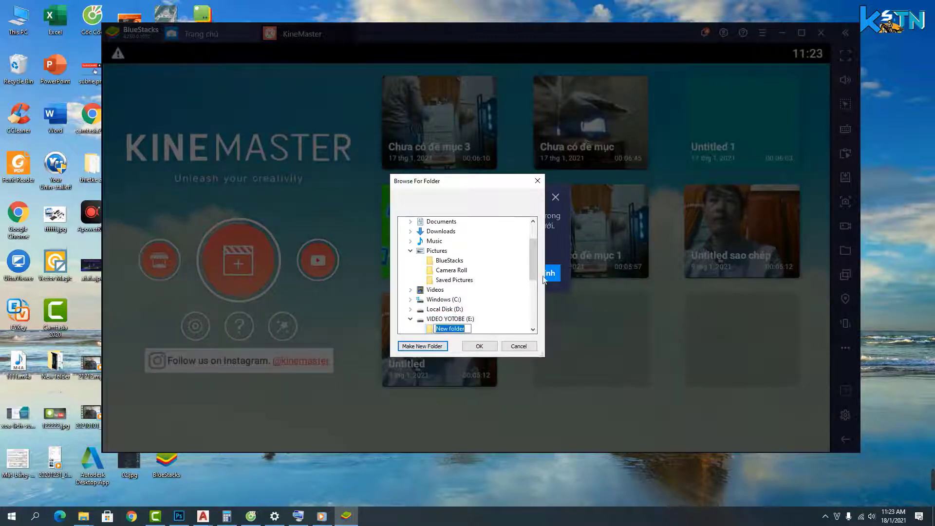
key(Return)
scroll(533, 263, down, 1)
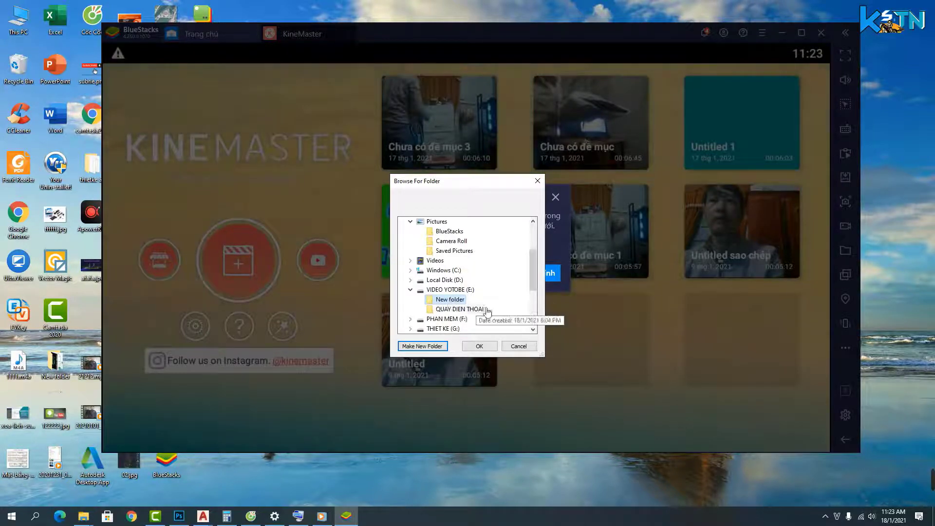
click(479, 346)
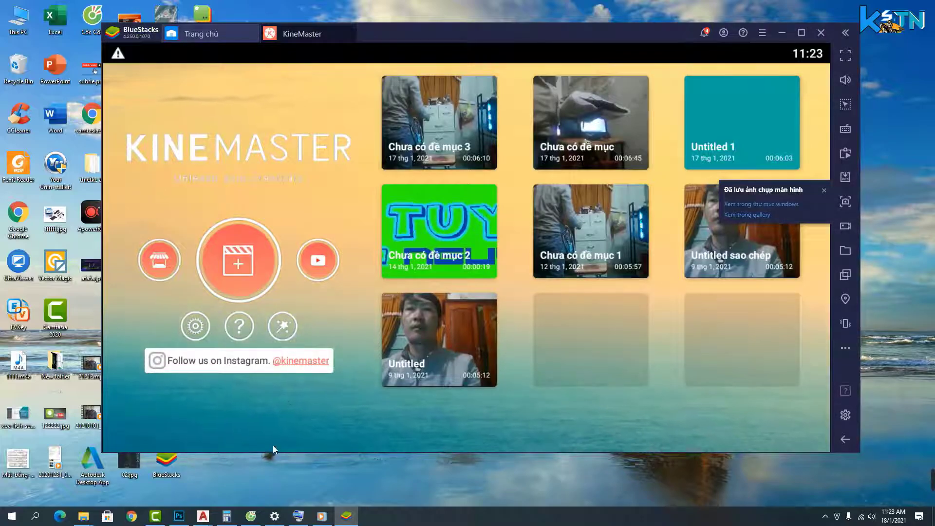
Step: Switch to Photoshop and create a blank white 1920 × 1080 px document at 72 pixels/inch
click(179, 516)
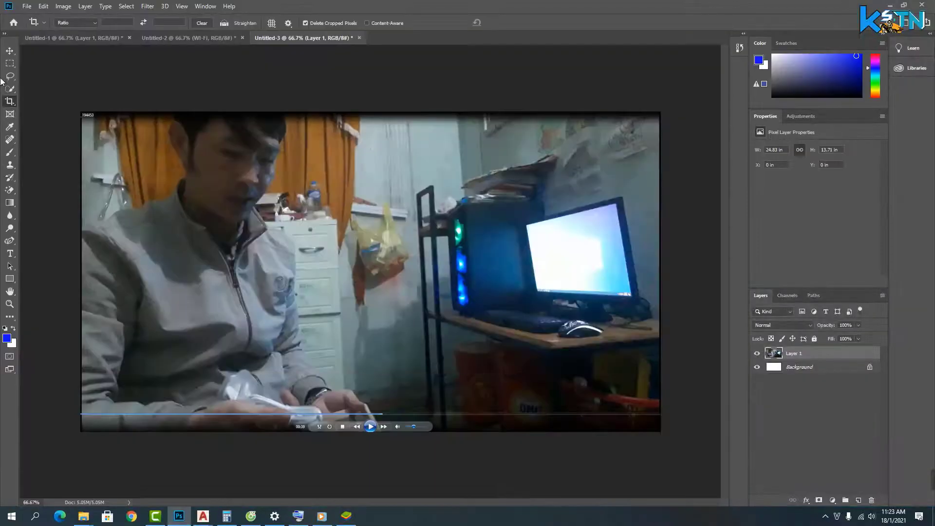
click(27, 6)
click(35, 16)
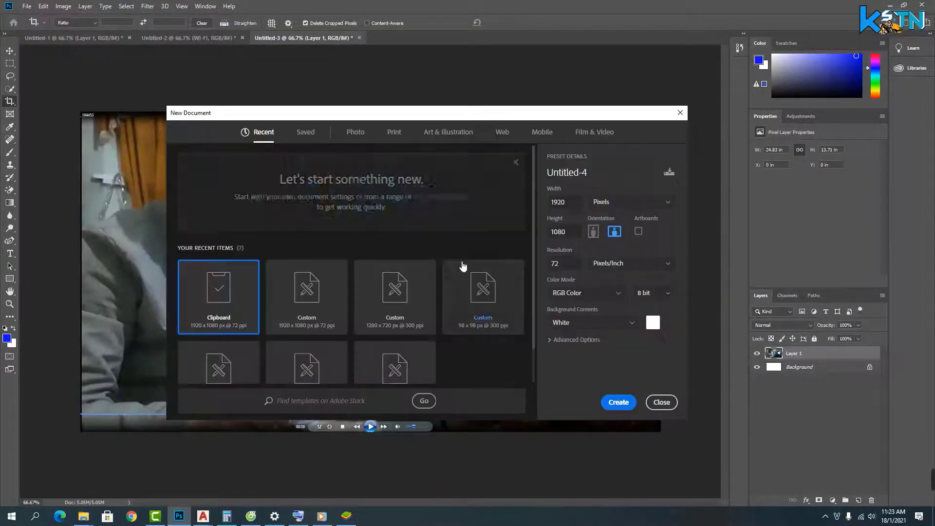
click(618, 402)
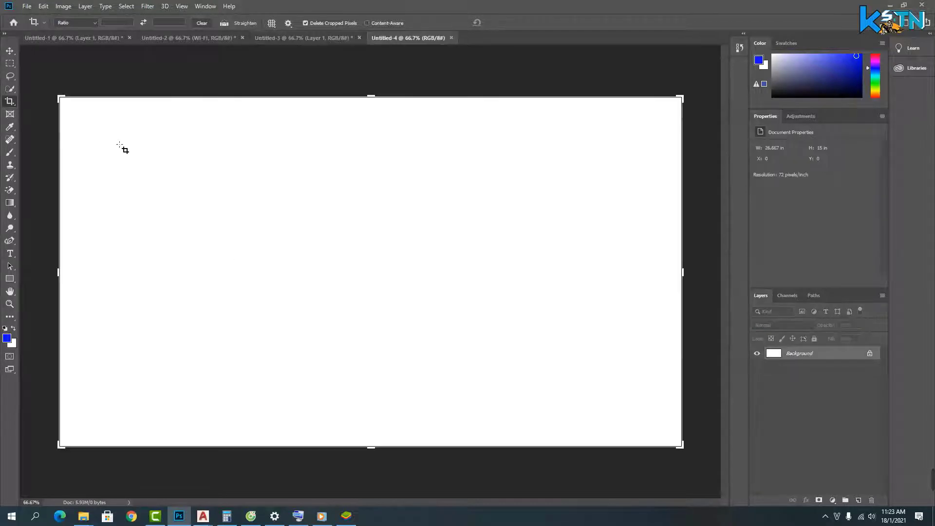
Step: Try to open the KineMaster screenshot from New folder on the VIDEO YOTOBE (E:) drive in Photoshop
click(27, 6)
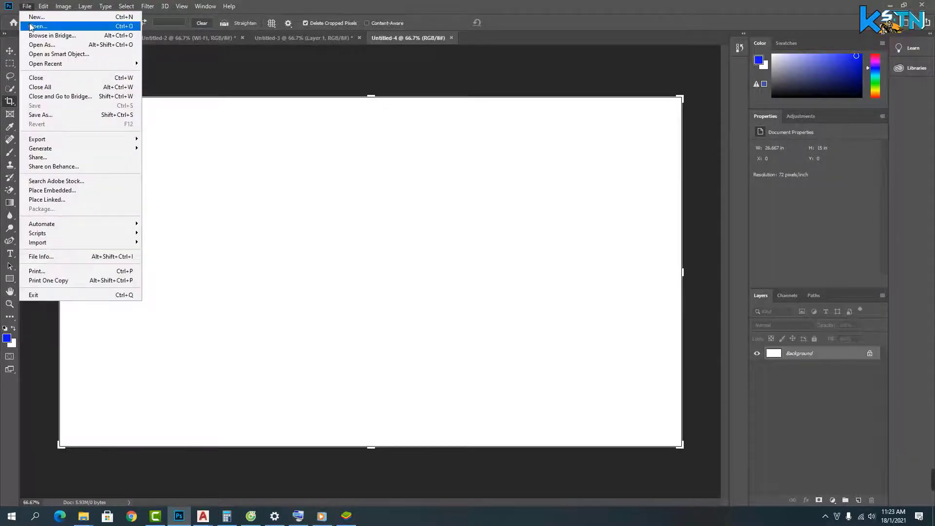
click(71, 27)
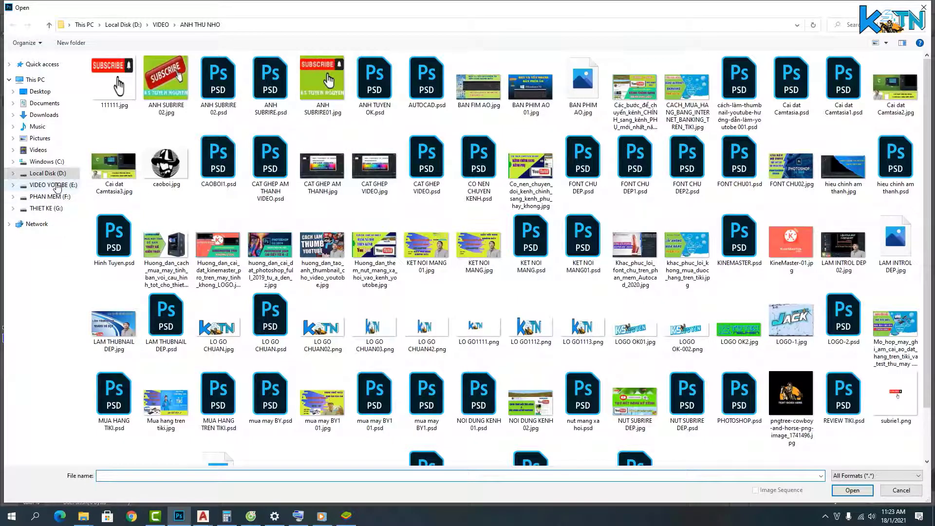
click(58, 186)
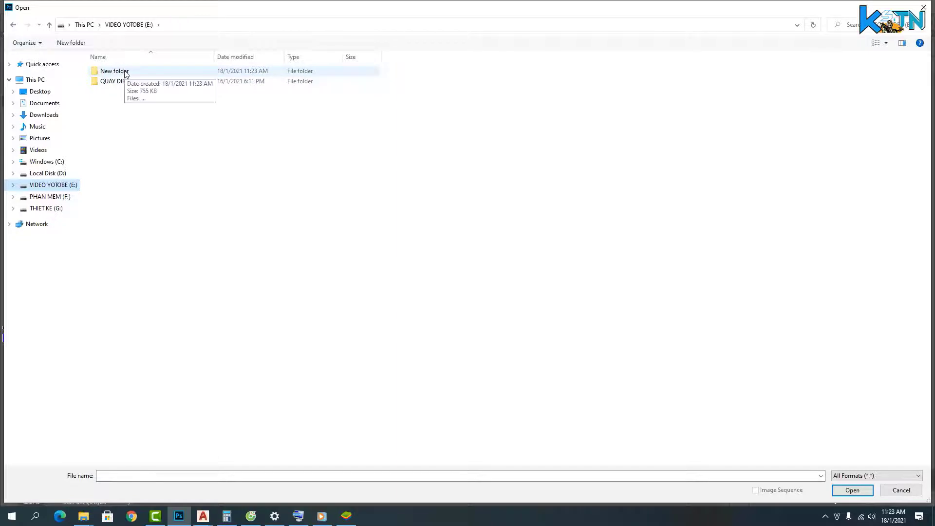
double_click(125, 73)
double_click(108, 73)
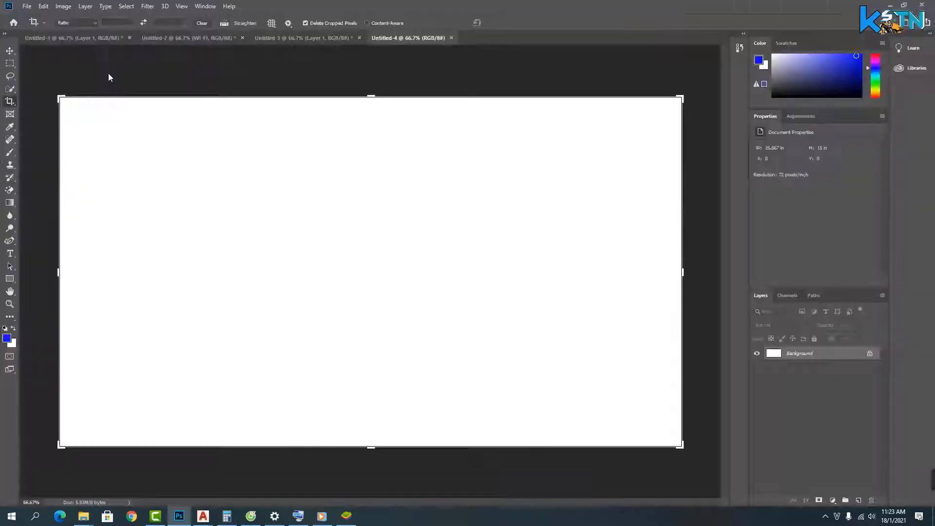
click(453, 193)
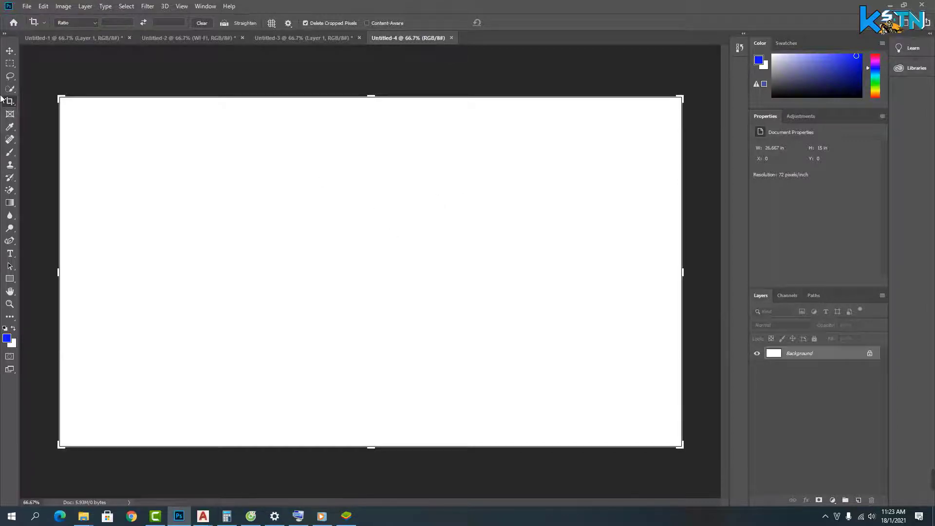
Step: Switch to File Explorer, go to New folder on the VIDEO YOTOBE (E:) drive and view the KineMaster screenshot in Photos
key(super+d)
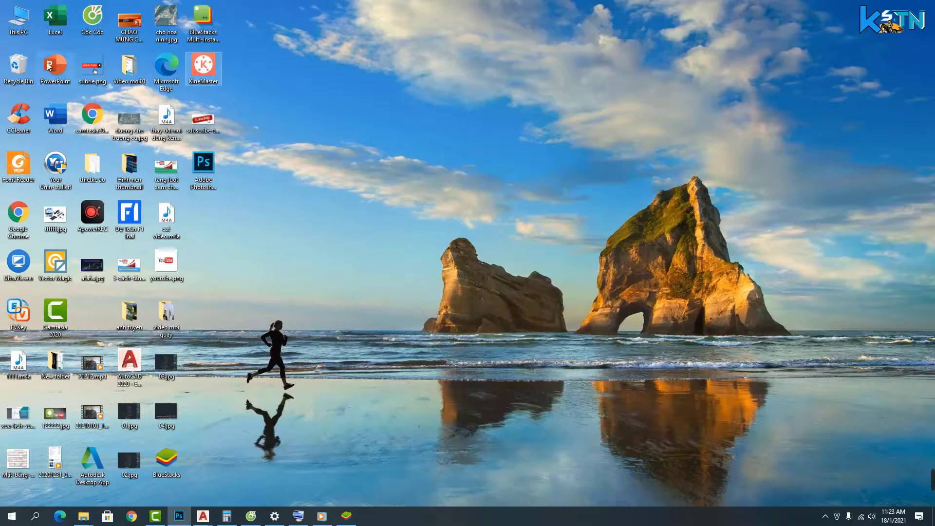
double_click(18, 19)
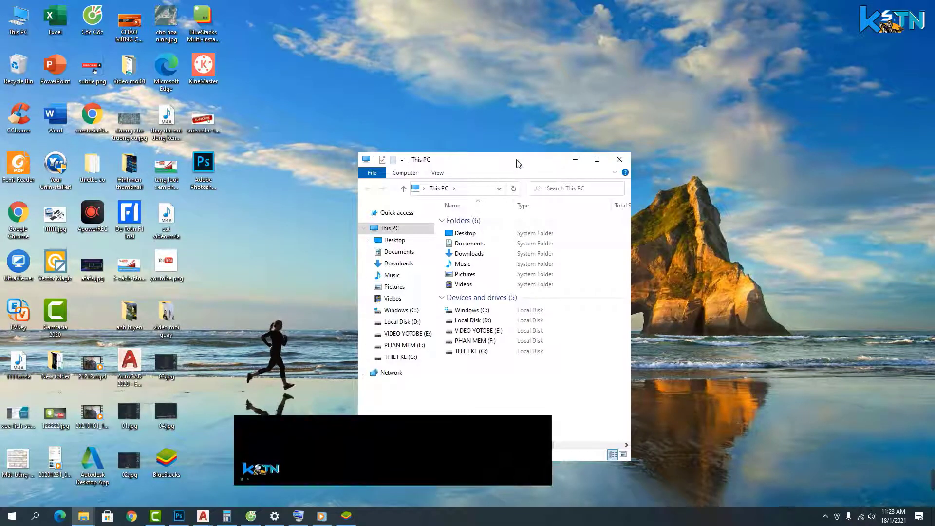
double_click(517, 160)
click(131, 175)
double_click(132, 176)
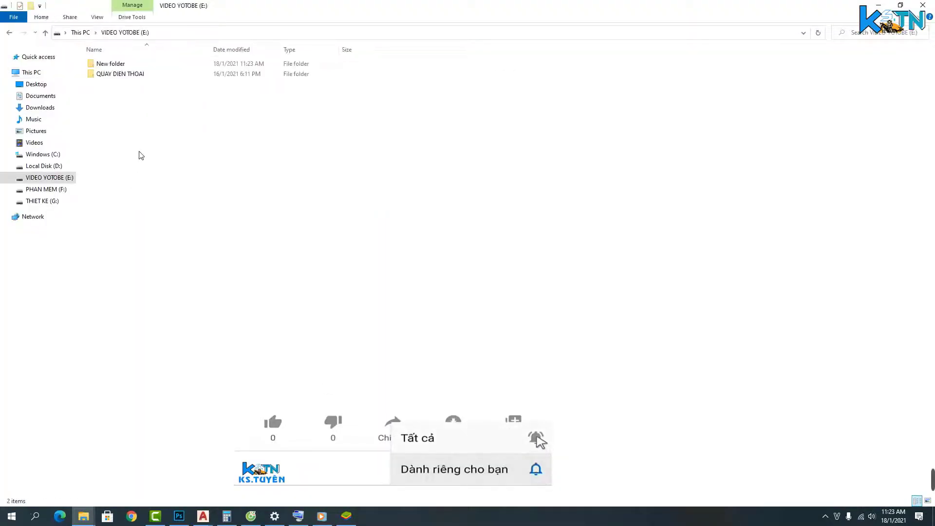
double_click(107, 63)
click(124, 86)
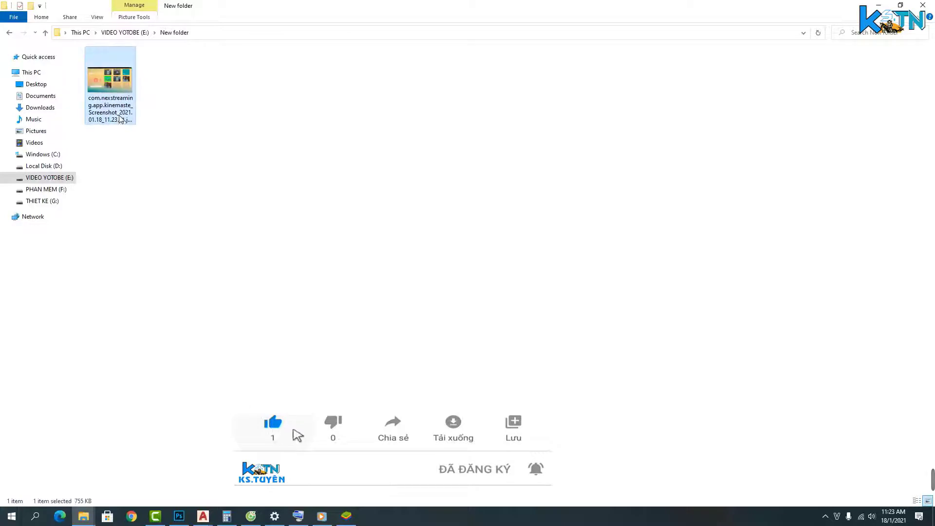
double_click(120, 86)
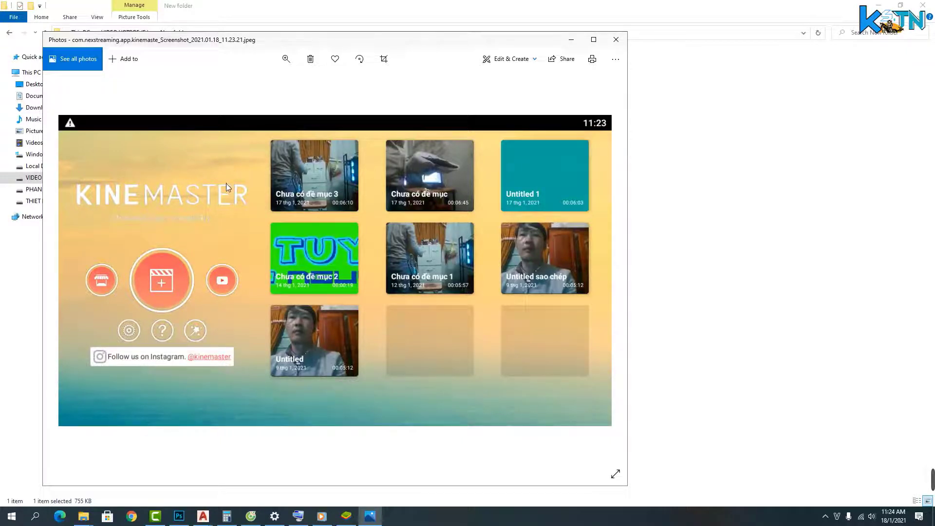
Step: Try to open the KineMaster screenshot from Photos with Adobe Photoshop CC 2019
right_click(334, 175)
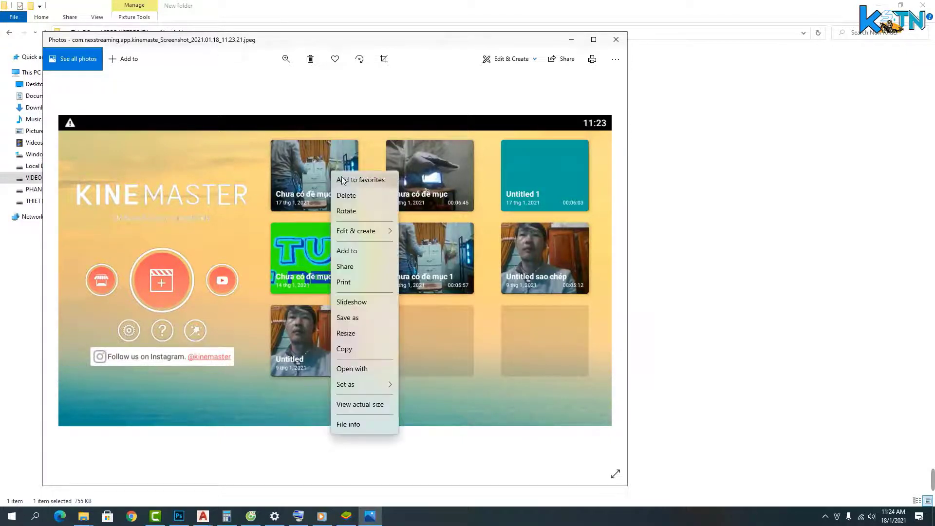
click(369, 375)
click(124, 155)
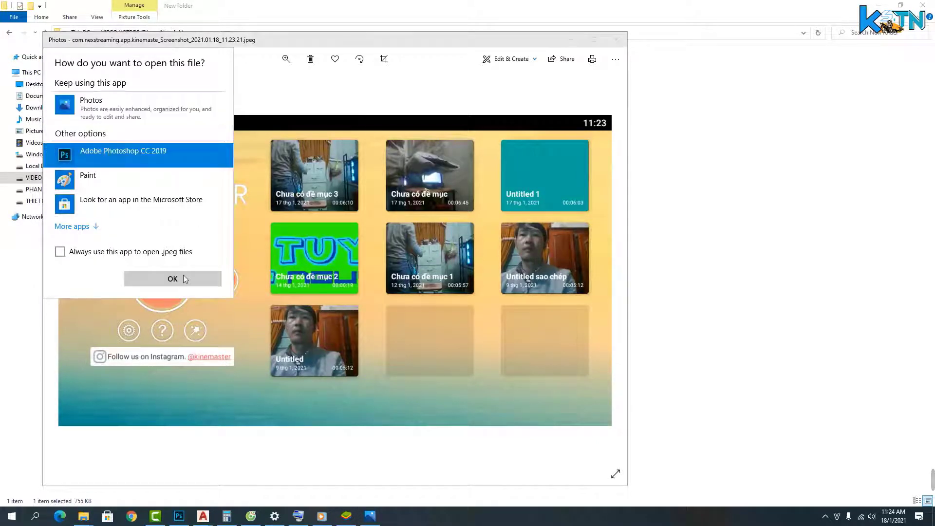
click(183, 276)
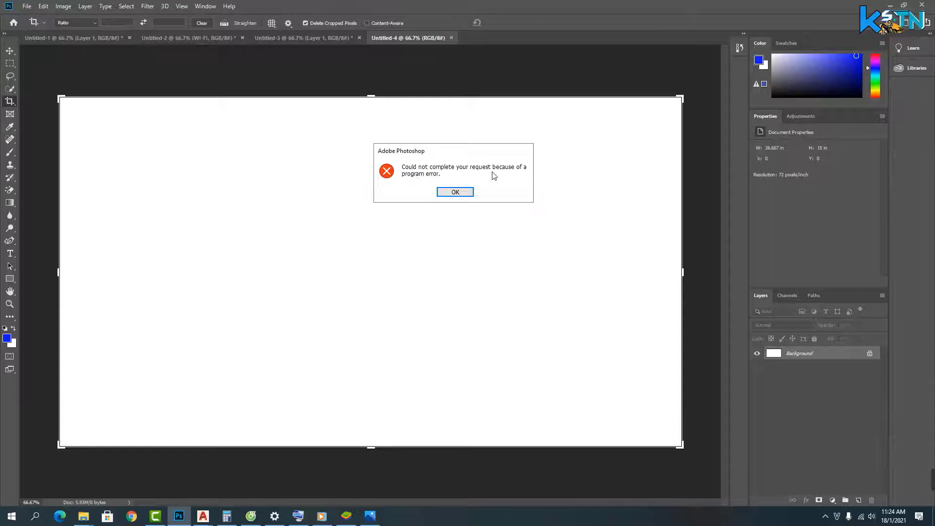
click(454, 192)
click(238, 189)
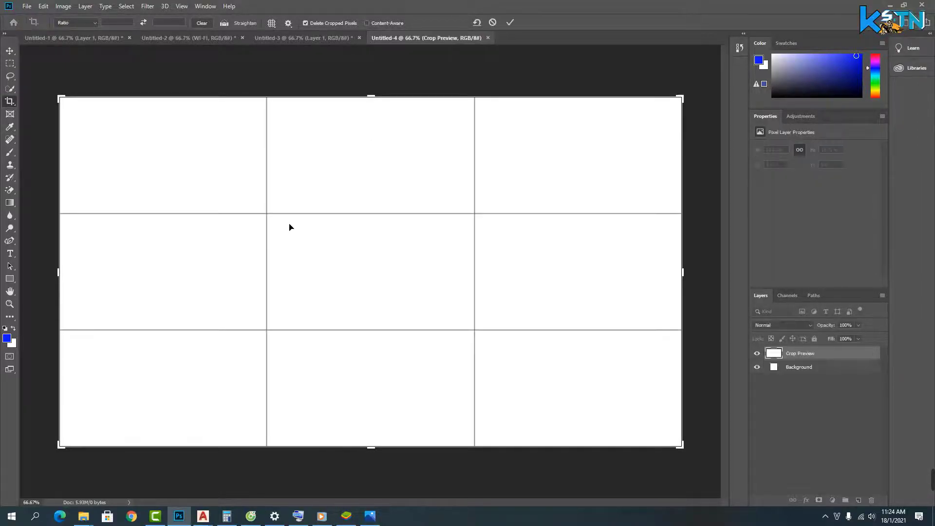
click(10, 51)
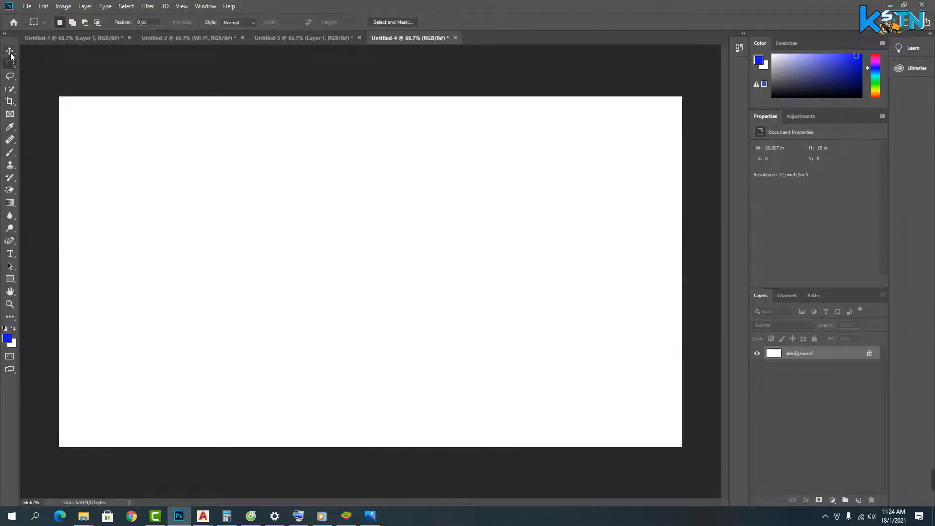
Step: Close the Photos preview, minimize the folder window and switch to BlueStacks
click(885, 5)
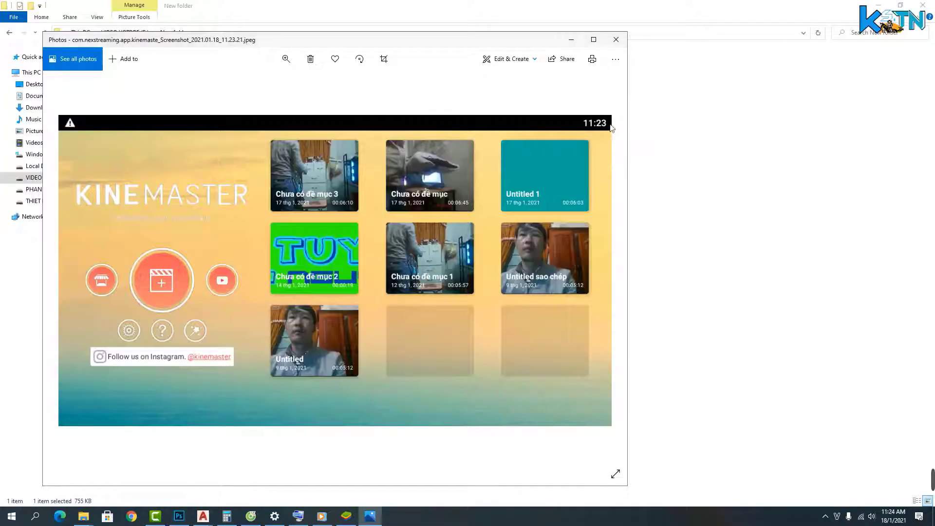
key(alt+F4)
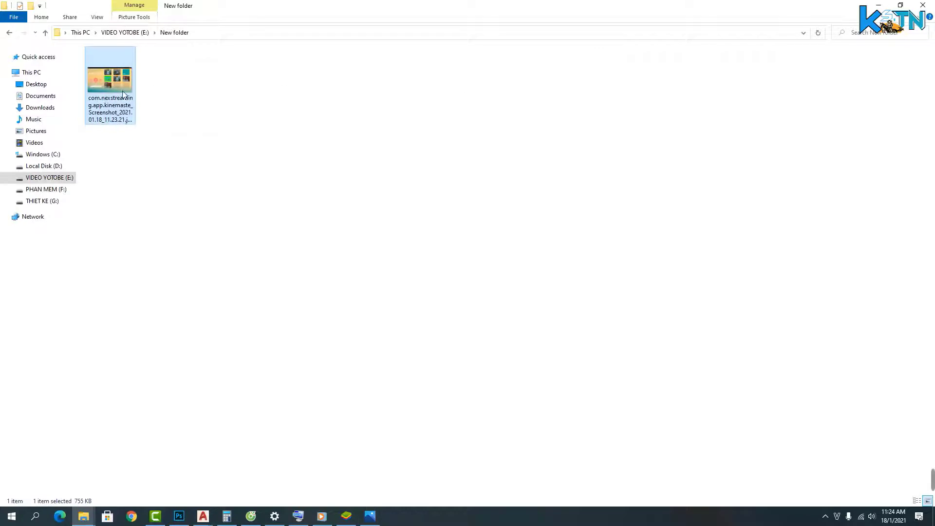
click(185, 136)
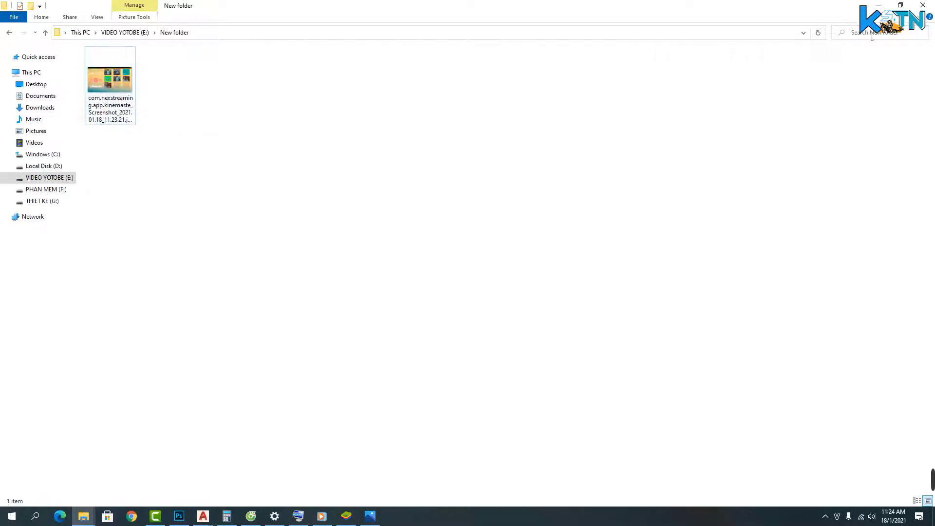
click(878, 6)
right_click(433, 216)
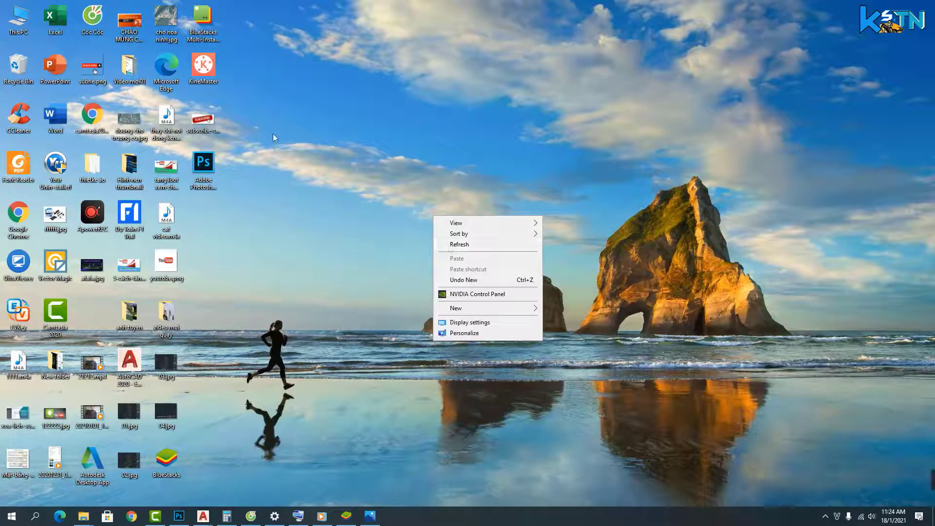
click(346, 516)
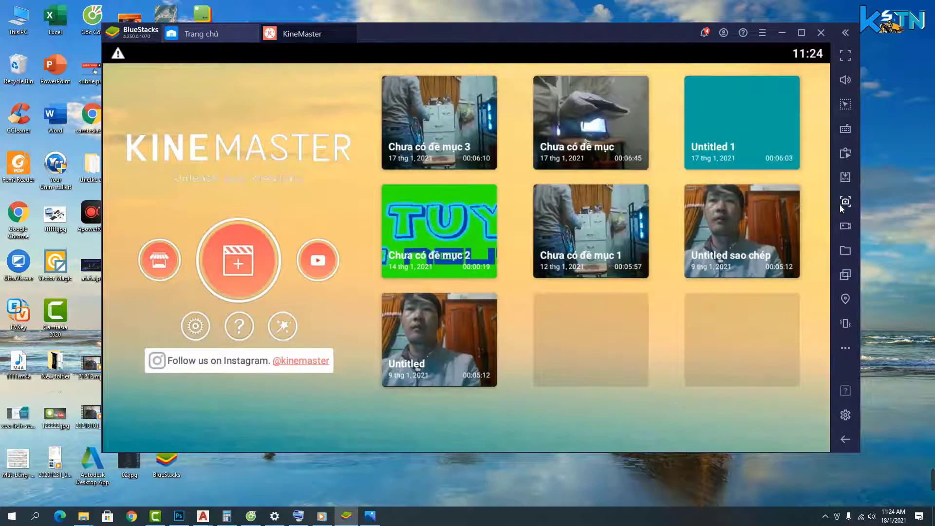
Step: Download the BlueStacks screen recorder
click(846, 226)
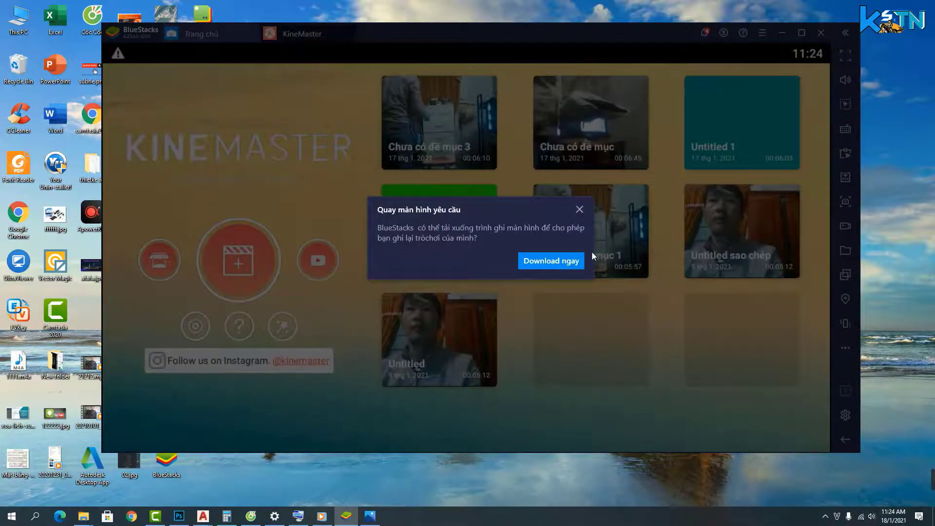
click(551, 255)
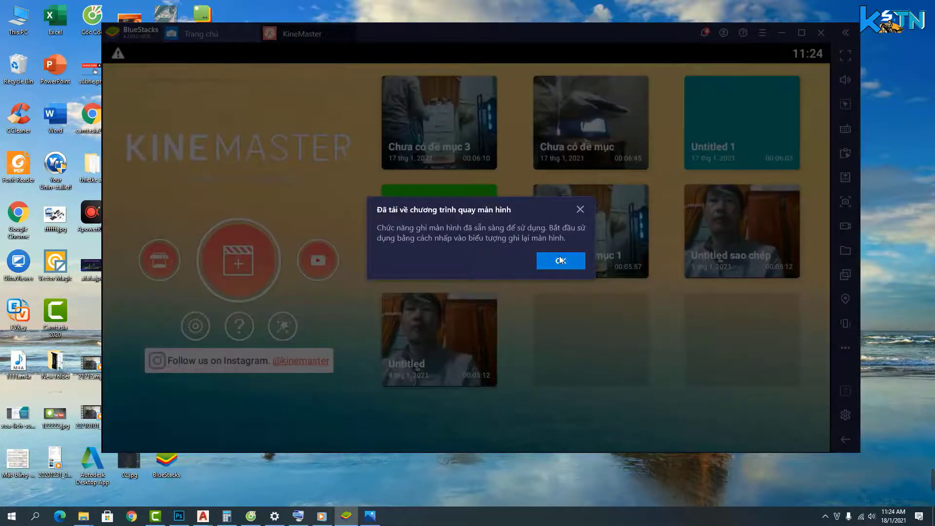
click(560, 260)
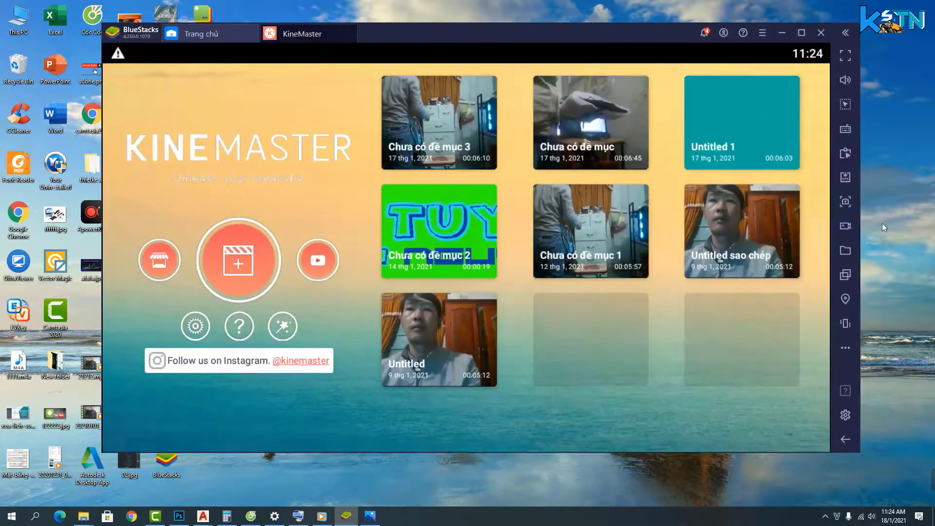
Step: Take another BlueStacks screenshot of the KineMaster home screen and open the new file from its Windows folder in Photos
click(844, 200)
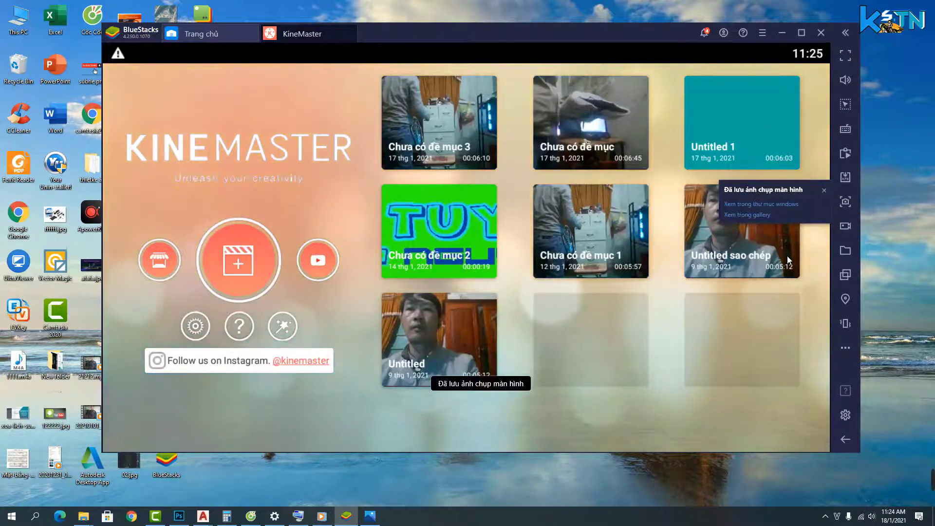
click(759, 205)
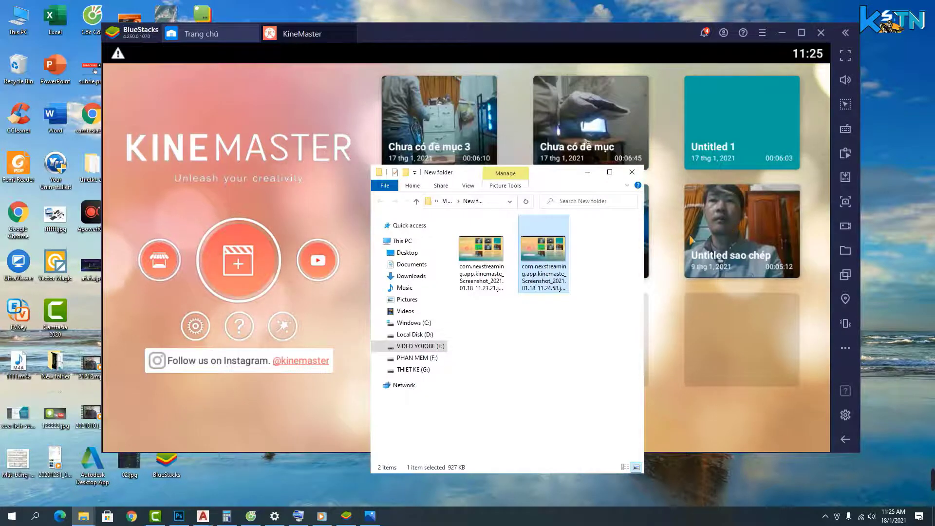
double_click(538, 244)
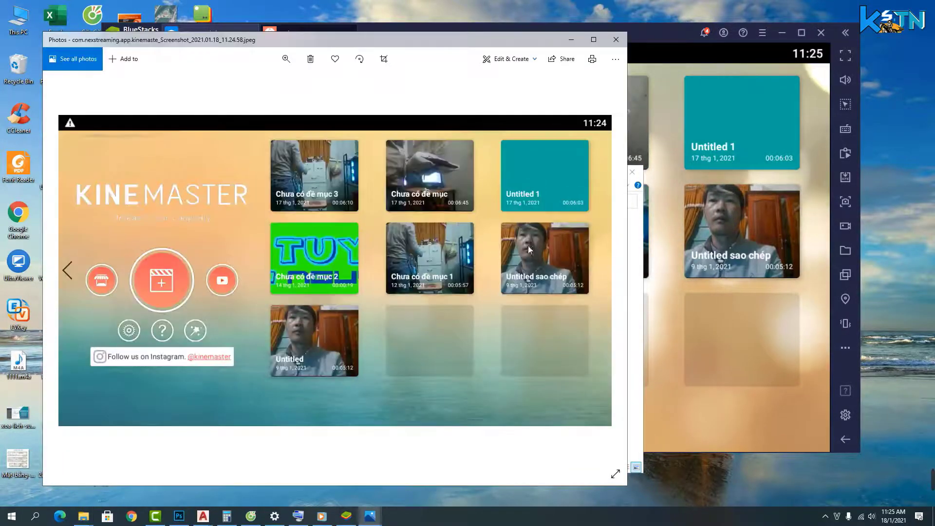
Step: Open the new KineMaster screenshot with Paint, without making Paint the default app for .jpeg files
right_click(437, 228)
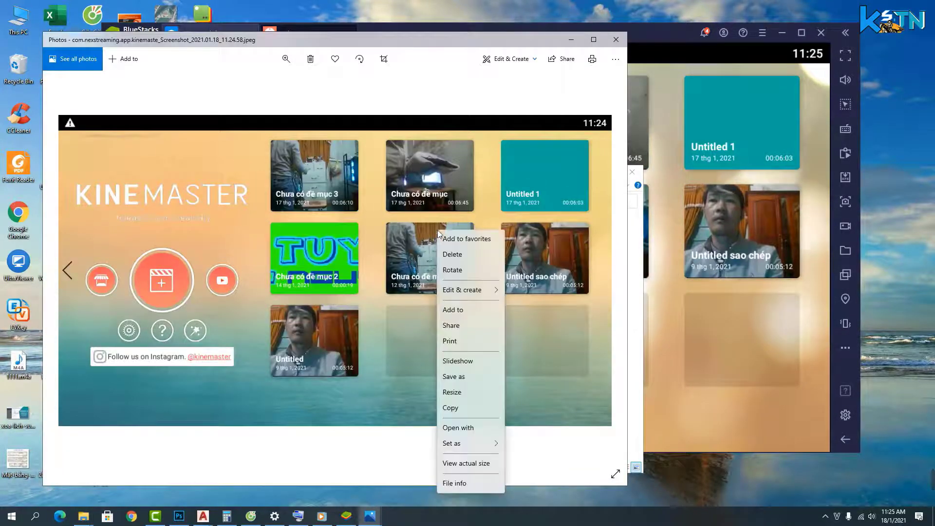
click(471, 429)
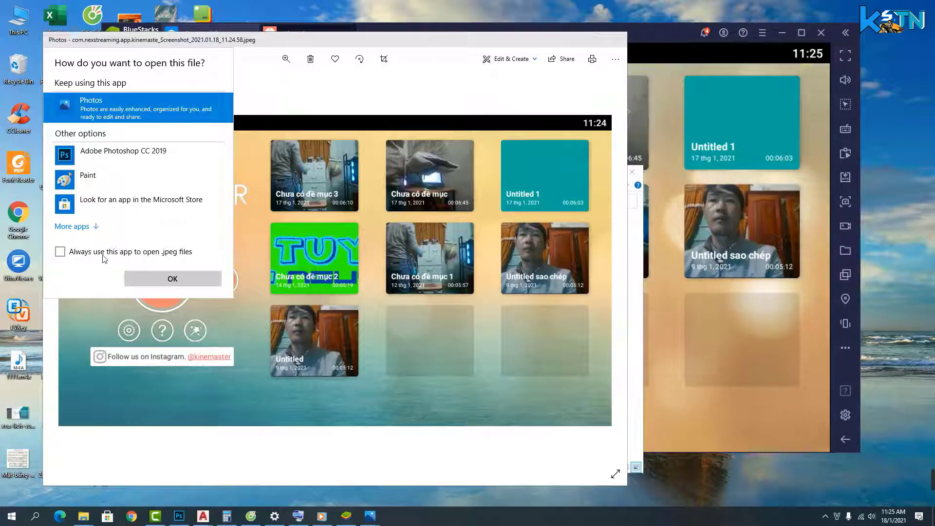
click(60, 252)
click(60, 252)
double_click(62, 184)
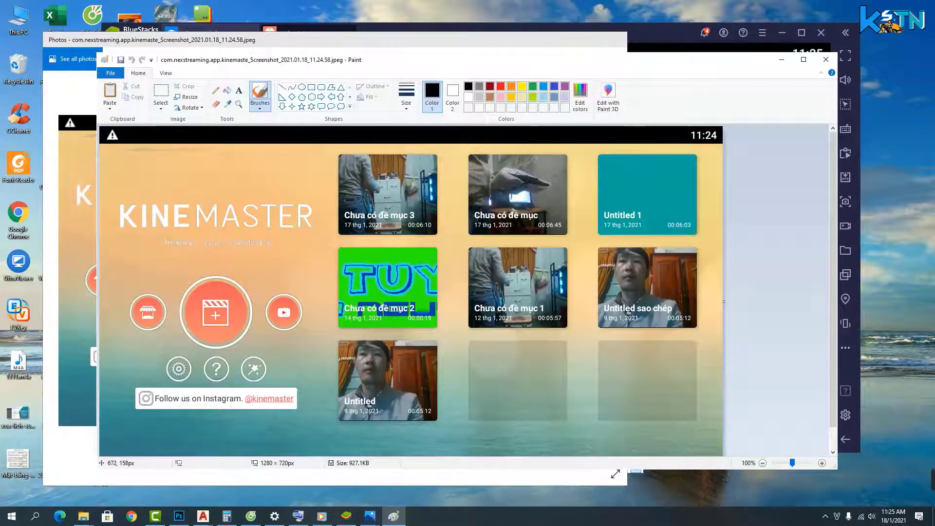
Step: Copy the Paint image area below the black status bar, about 1278 × 639 px, and paste it into the blank Photoshop document
click(801, 34)
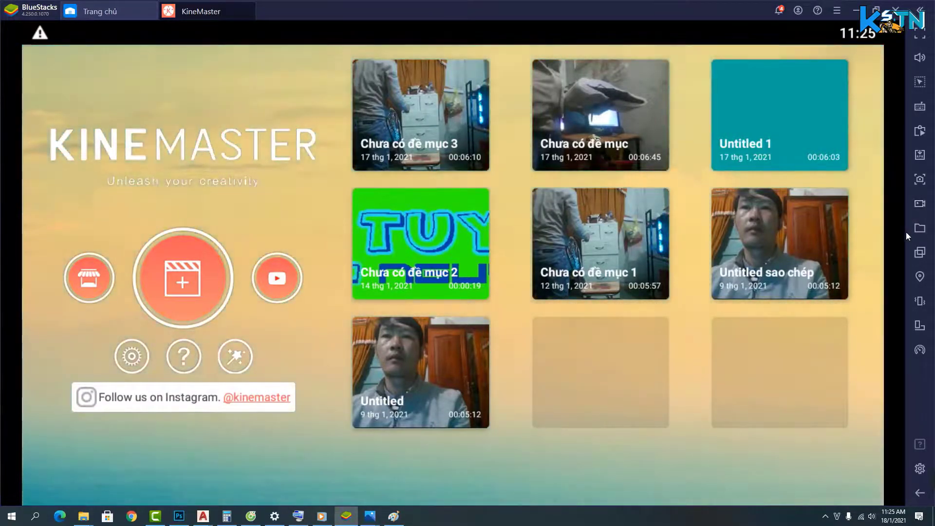
click(855, 10)
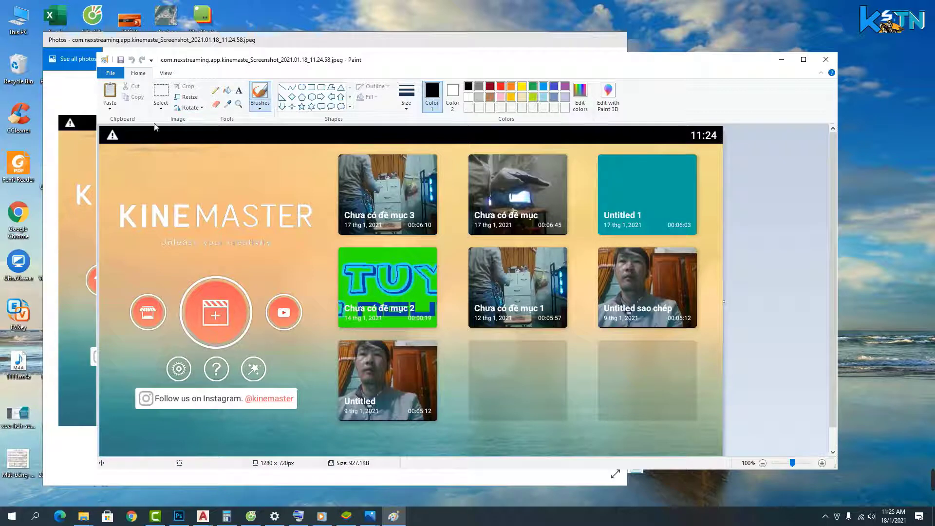
click(161, 94)
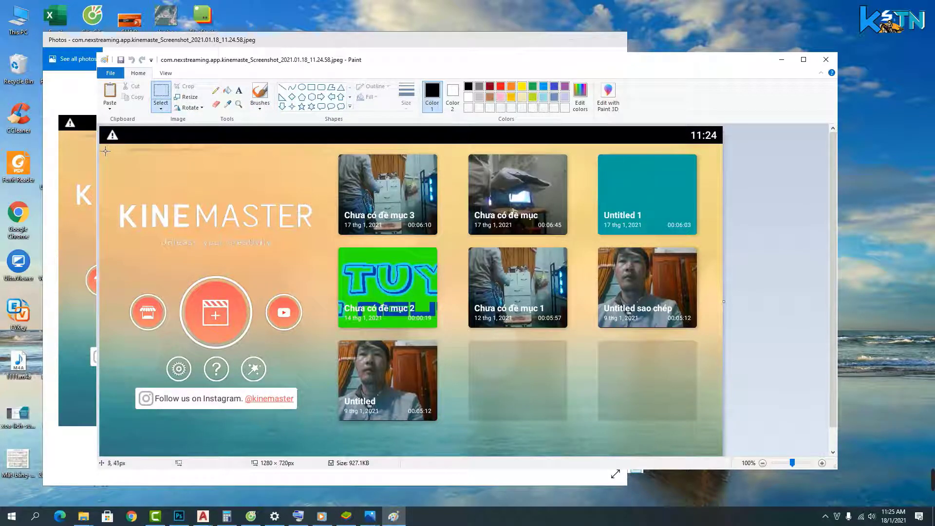
mouse_move(100, 145)
mouse_down()
mouse_move(692, 423)
mouse_move(722, 457)
mouse_up()
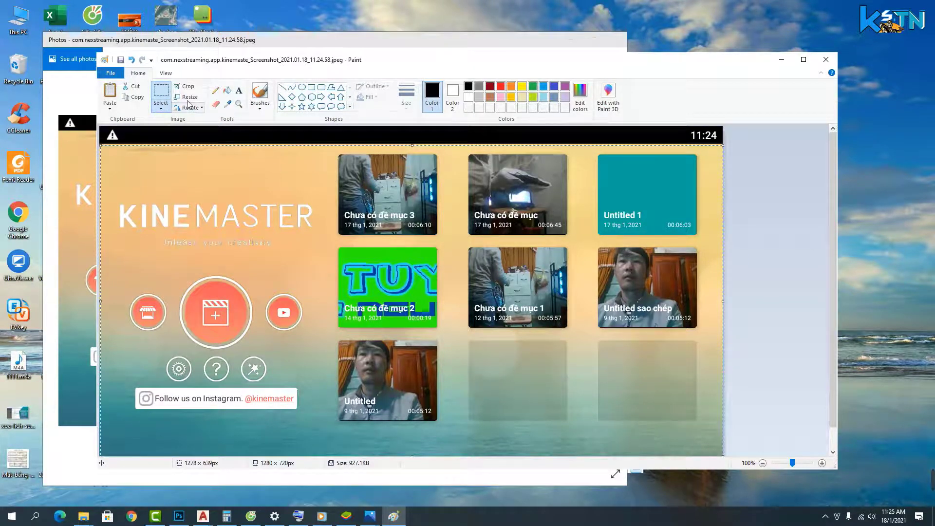
click(178, 515)
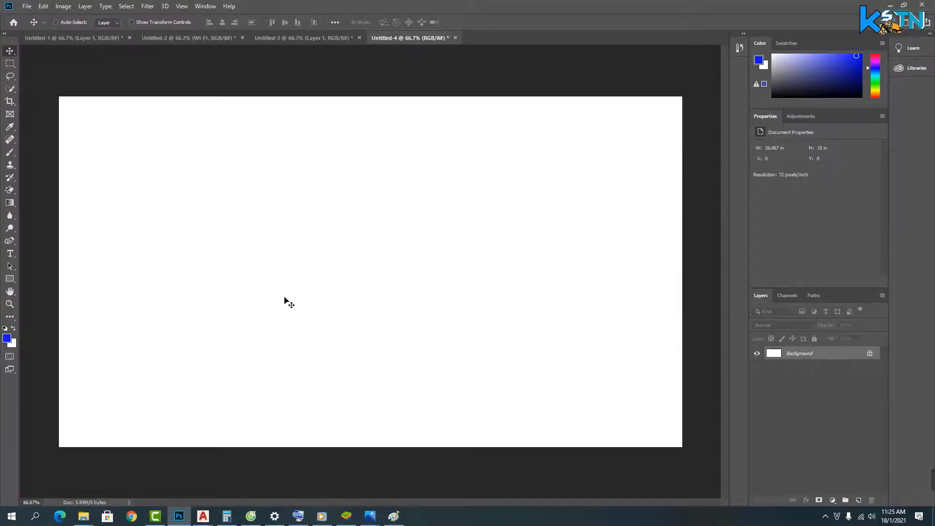
key(ctrl+v)
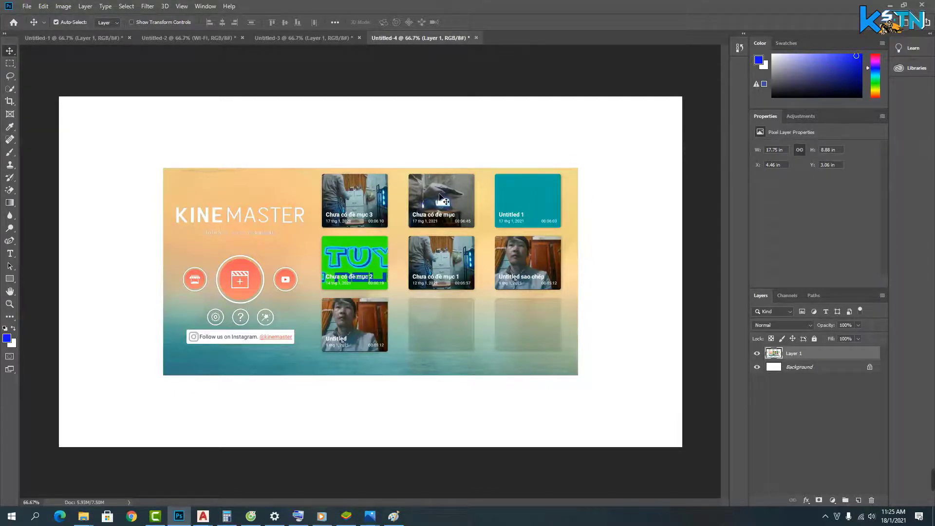
Step: Scale the pasted KineMaster screenshot layer up from its corner until it fills the whole Photoshop canvas
key(ctrl)
key(ctrl+t)
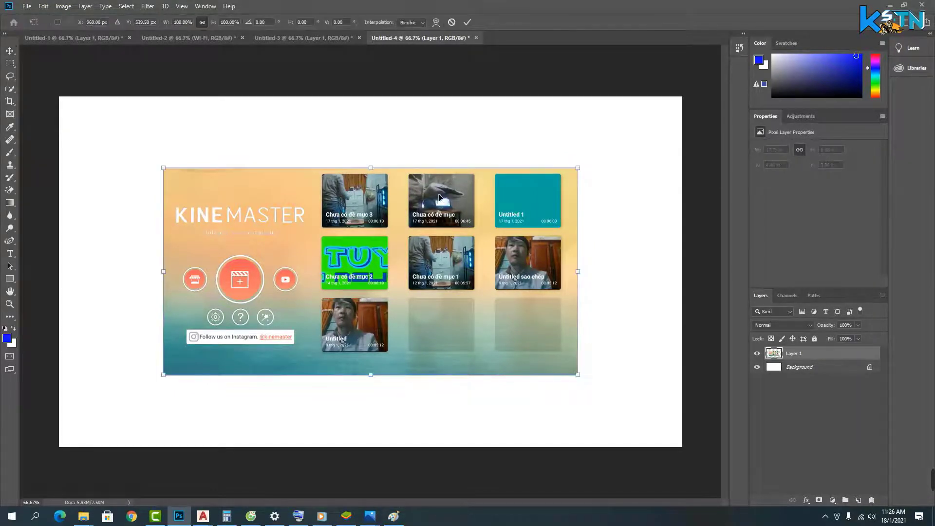
drag(169, 171, 63, 102)
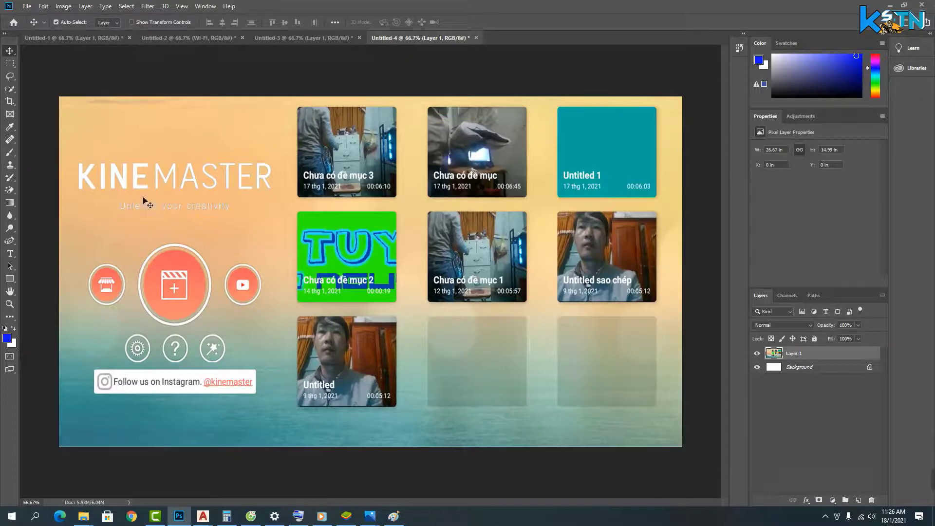
Step: Minimise Photoshop and the remaining open windows, including the Photos viewer, to clear the desktop
click(891, 5)
click(780, 59)
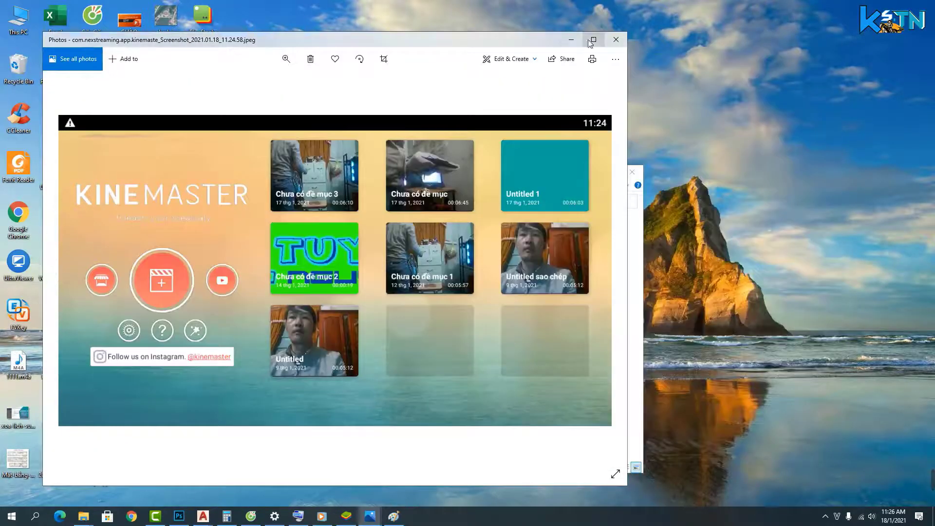
click(573, 39)
click(587, 172)
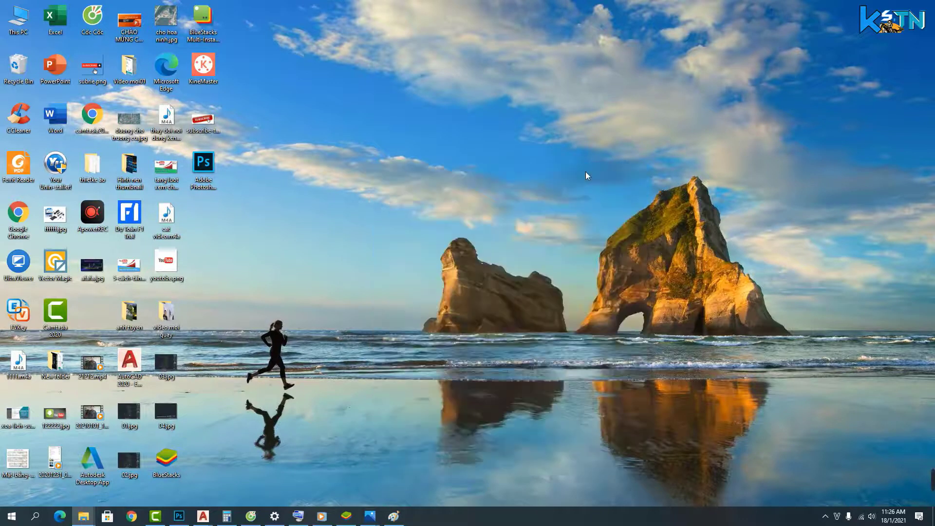
click(824, 516)
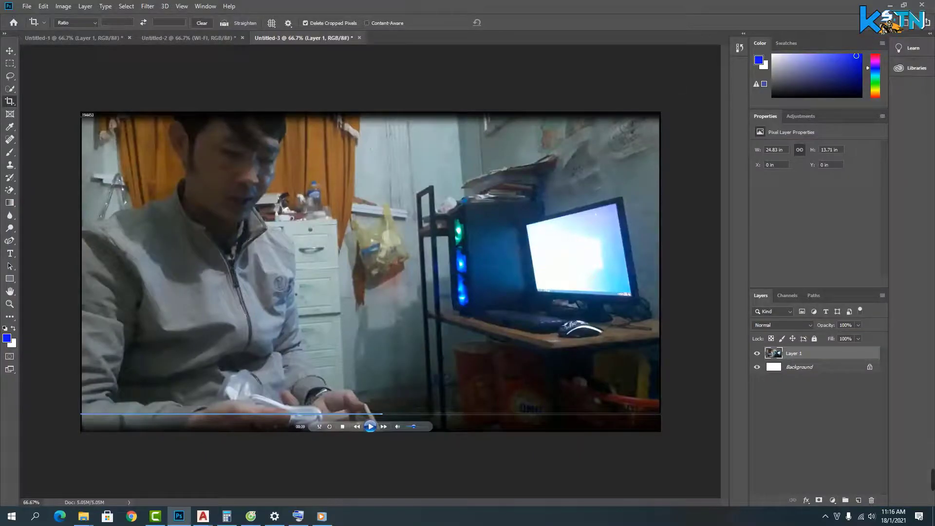
Step: Minimise Photoshop and the video player showing the paused clip
click(889, 6)
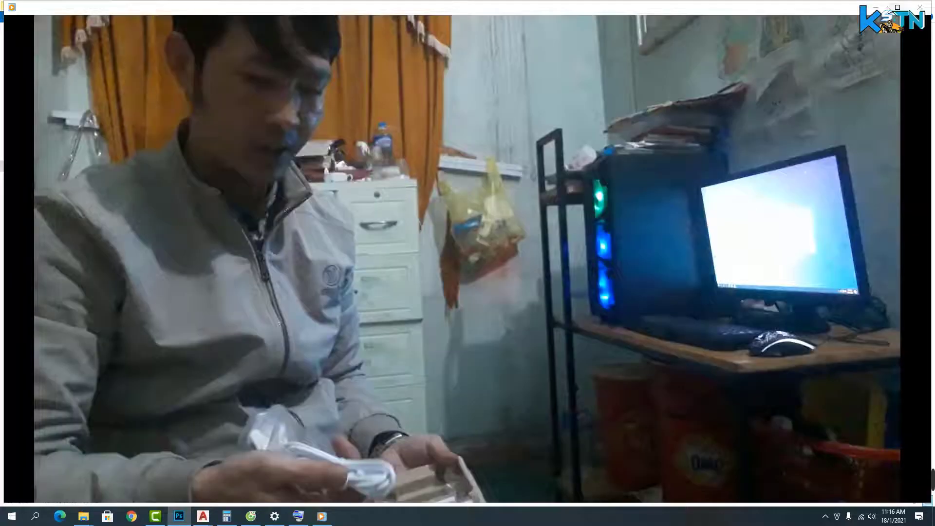
click(877, 6)
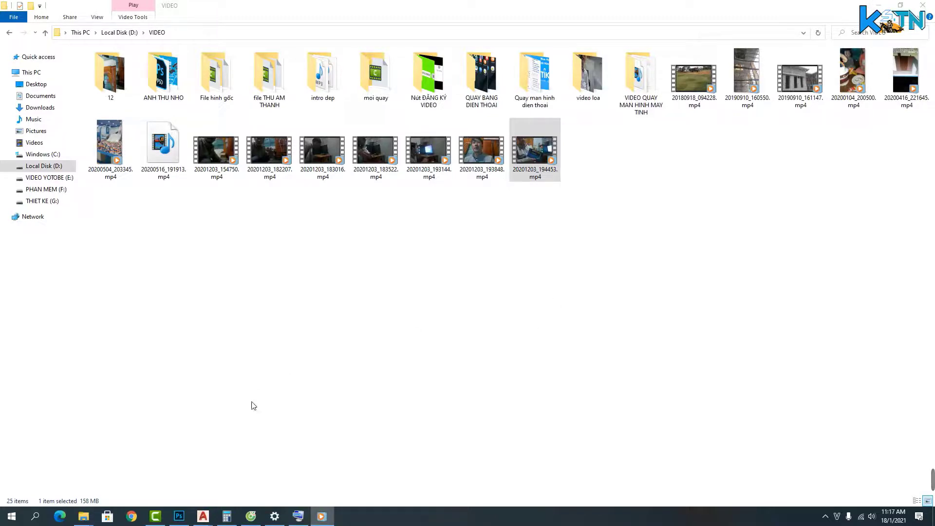
Step: Switch to the Cốc Cốc browser, look through the news feed on a new tab, and minimise the browser
click(250, 516)
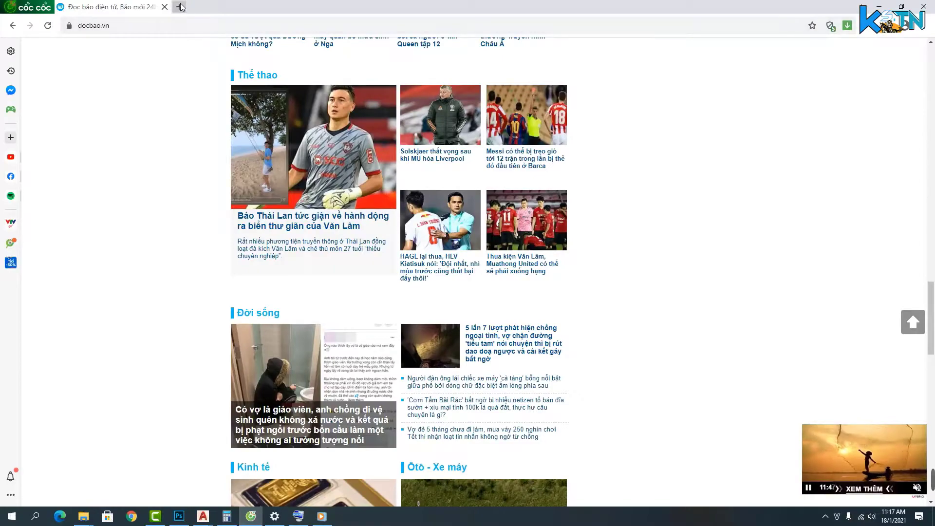
key(ctrl+t)
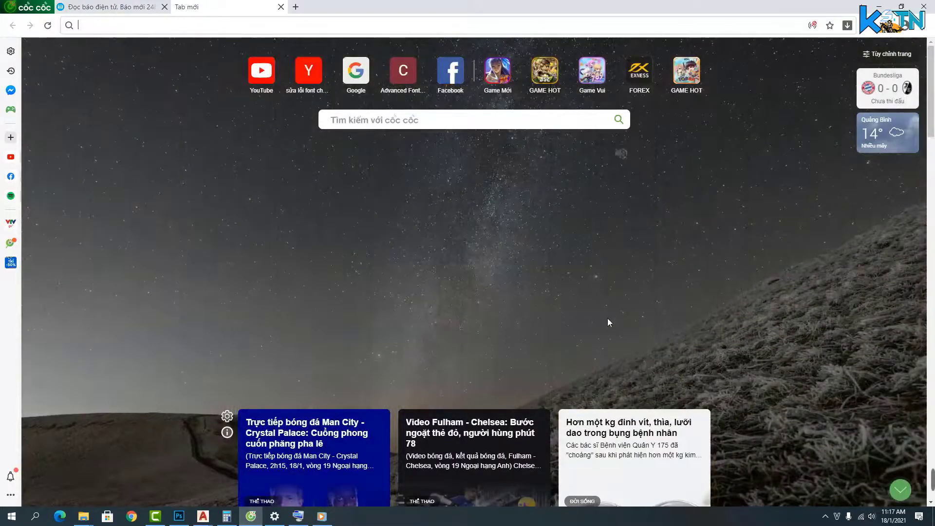
scroll(419, 259, down, 13)
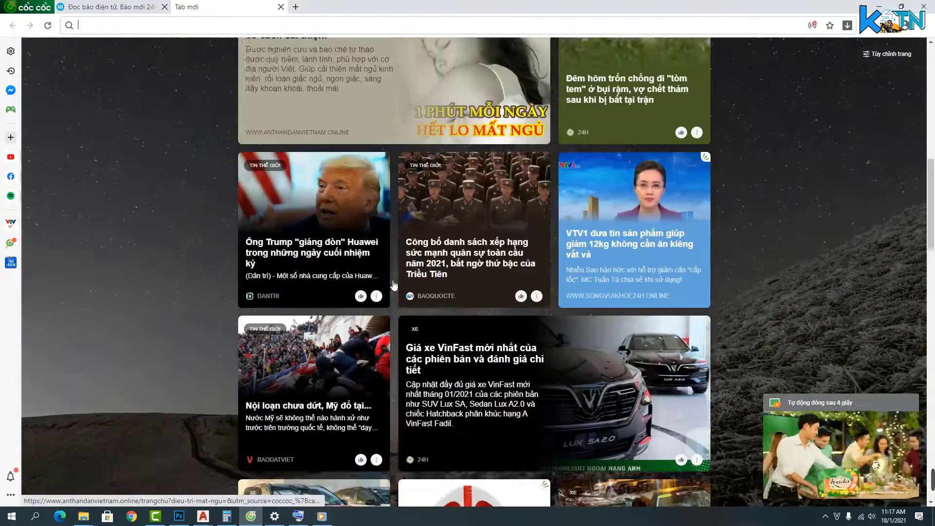
scroll(393, 284, down, 2)
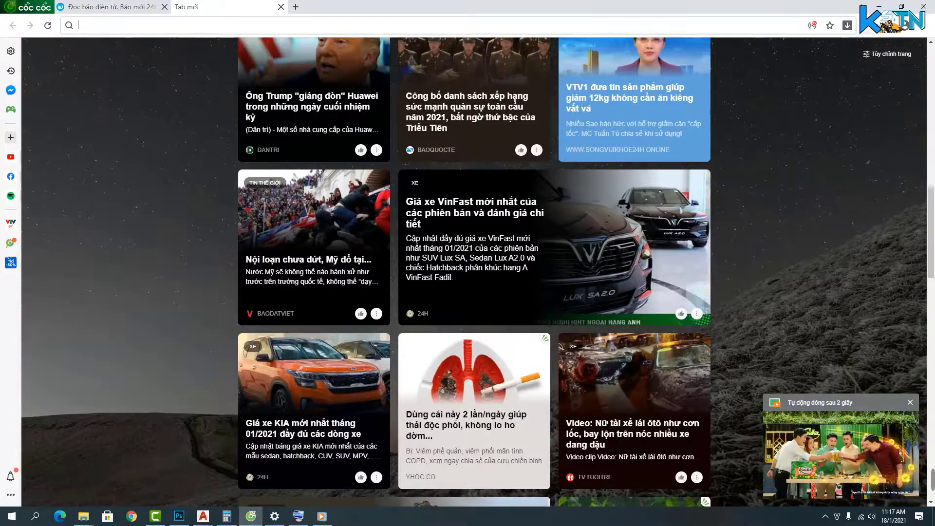
click(879, 7)
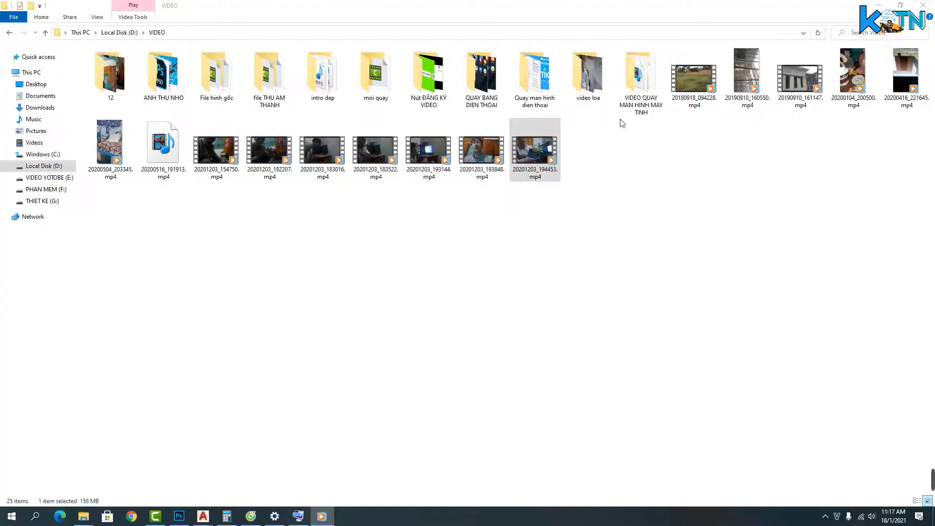
Step: Minimise the VIDEO folder window and refresh the desktop
click(879, 6)
right_click(384, 192)
click(408, 220)
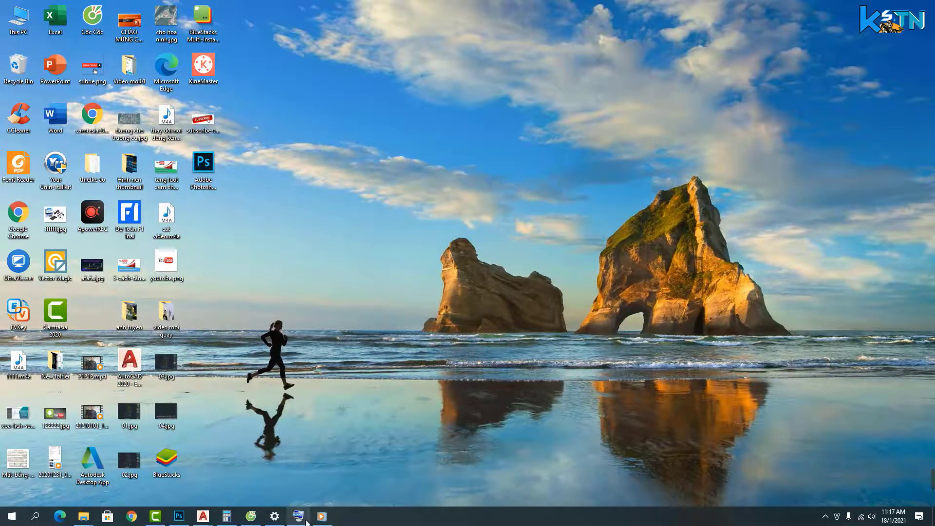
Step: Bring up the screen recorder's control window from the hidden notification icons
mouse_move(298, 516)
click(824, 516)
click(815, 496)
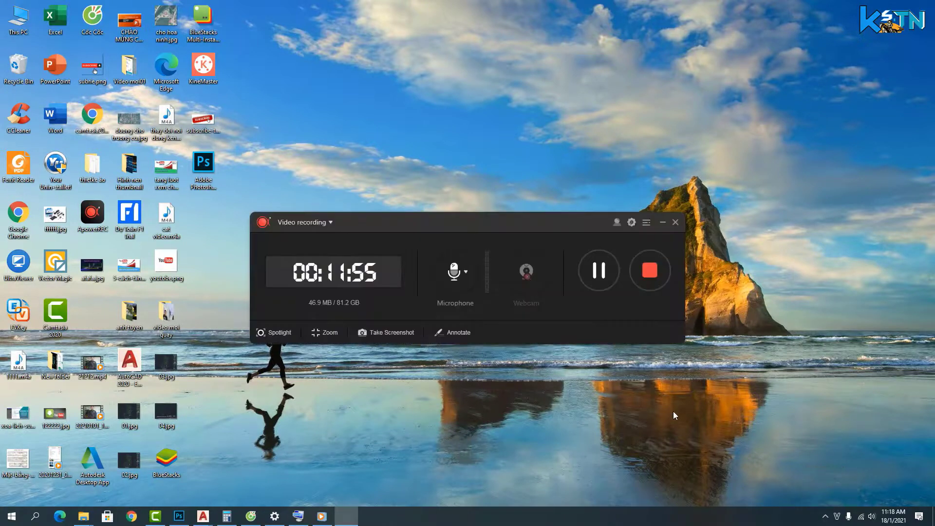